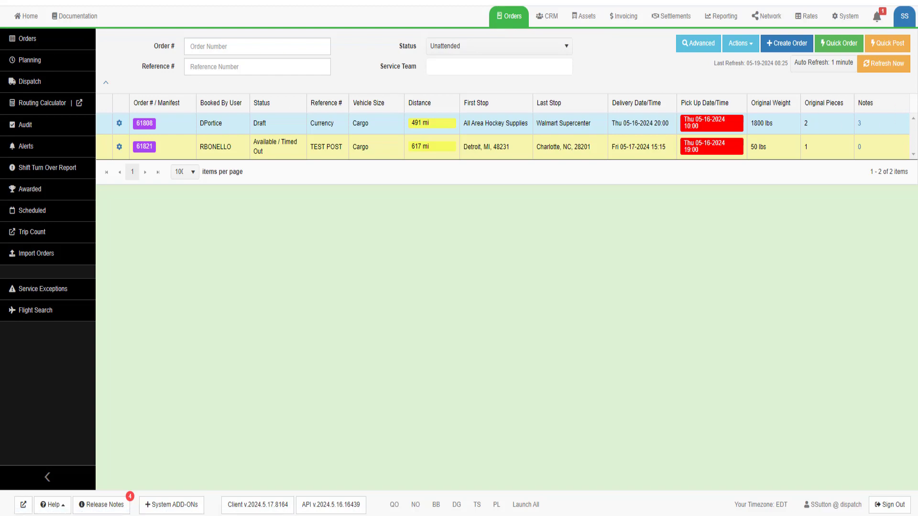
# Start a new Quick Post load from the Orders page.
pyautogui.click(883, 44)
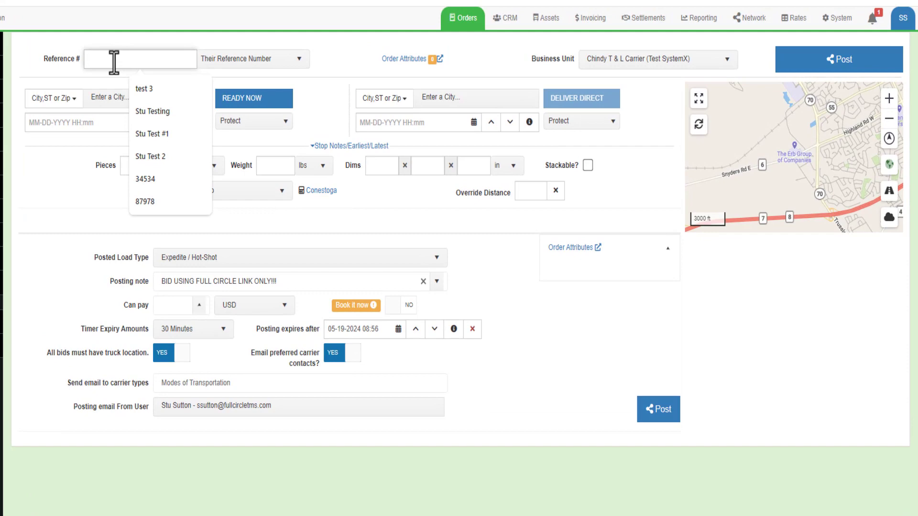
# Enter the load reference, then set pickup at Chicago, IL 60606 with its pickup date.
pyautogui.write('45646')
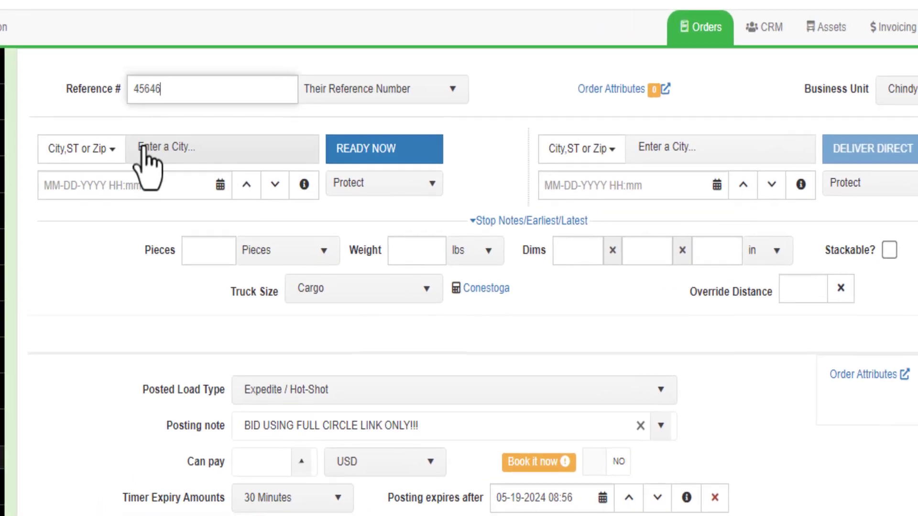
pyautogui.click(115, 118)
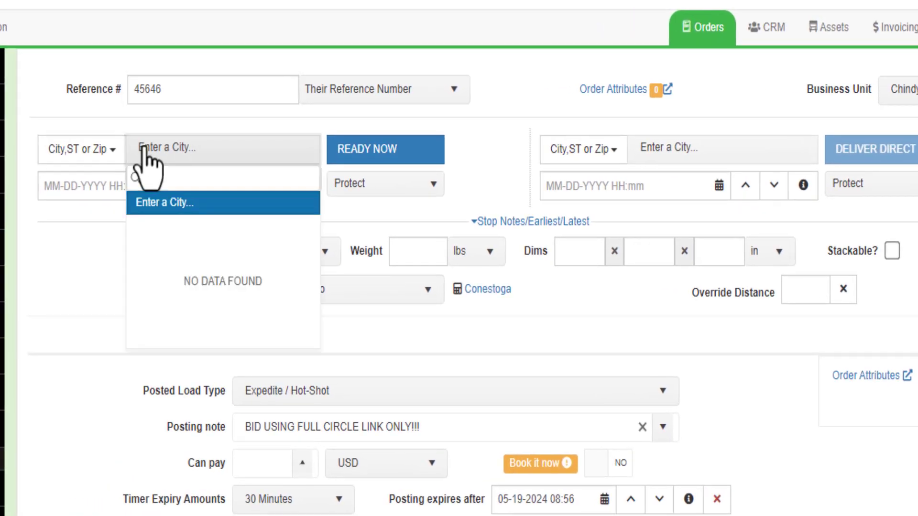
pyautogui.write('60606')
pyautogui.click(146, 220)
pyautogui.click(95, 188)
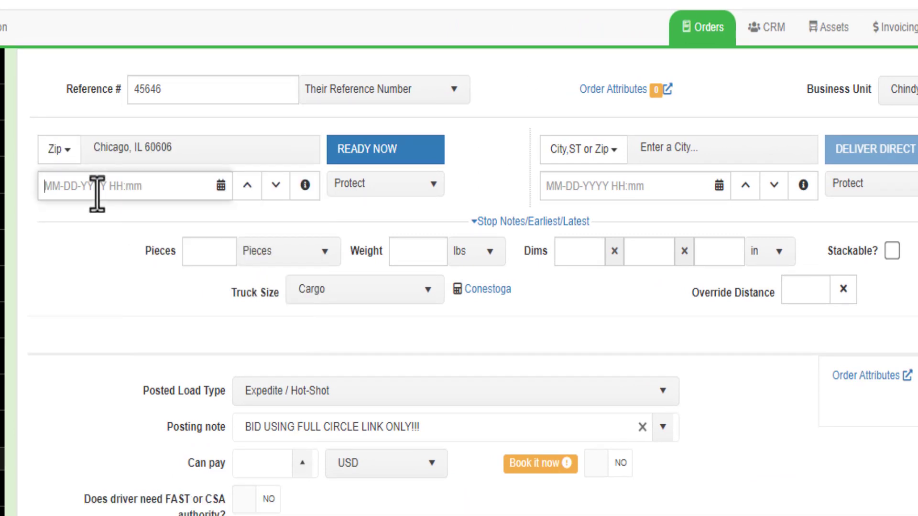
pyautogui.write('m8')
pyautogui.press('Tab')
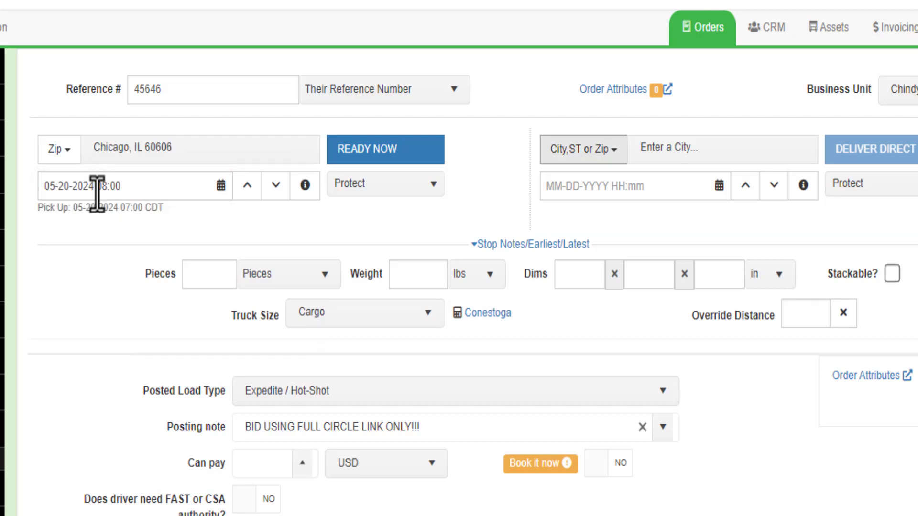
# Set delivery to Beverly Hills, CA 90210 at the single-driver ETA.
pyautogui.click(682, 158)
pyautogui.write('9021')
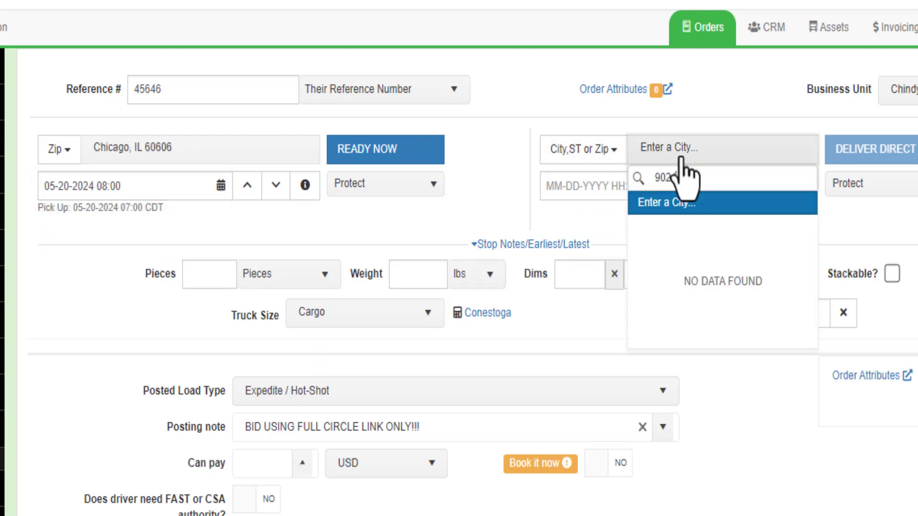
pyautogui.write('0')
pyautogui.click(640, 226)
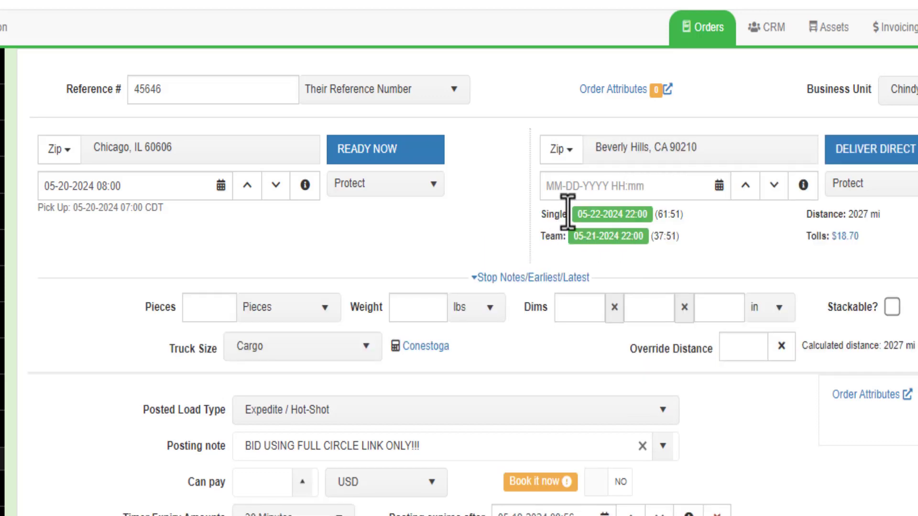
pyautogui.click(617, 215)
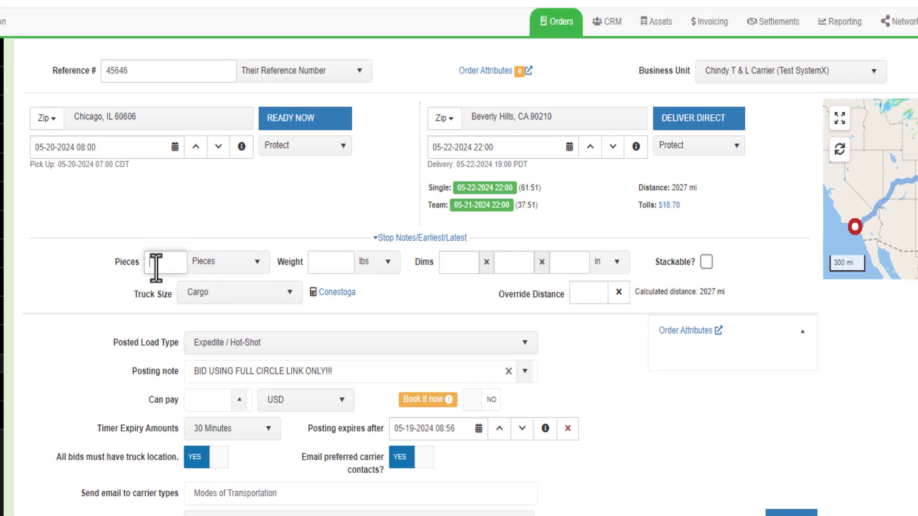
# Enter 4 pieces, 400 lbs, 44×44×44 dimensions and mark the load stackable.
pyautogui.write('4')
pyautogui.click(316, 263)
pyautogui.write('400')
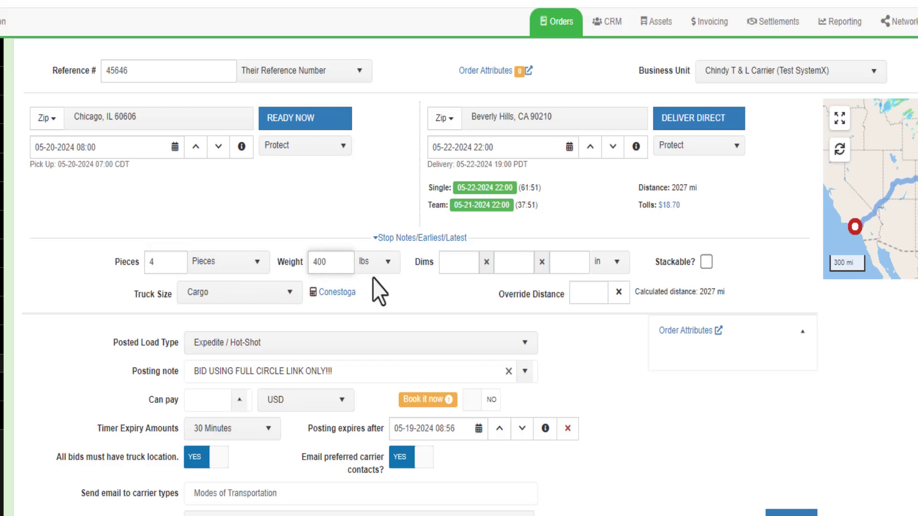
pyautogui.click(465, 263)
pyautogui.write('44')
pyautogui.click(518, 262)
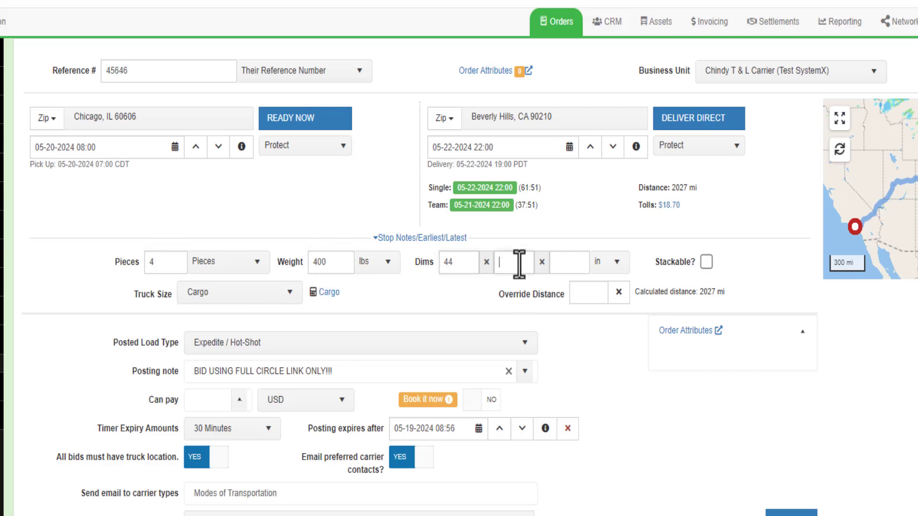
pyautogui.write('44')
pyautogui.click(569, 262)
pyautogui.write('44')
pyautogui.click(707, 262)
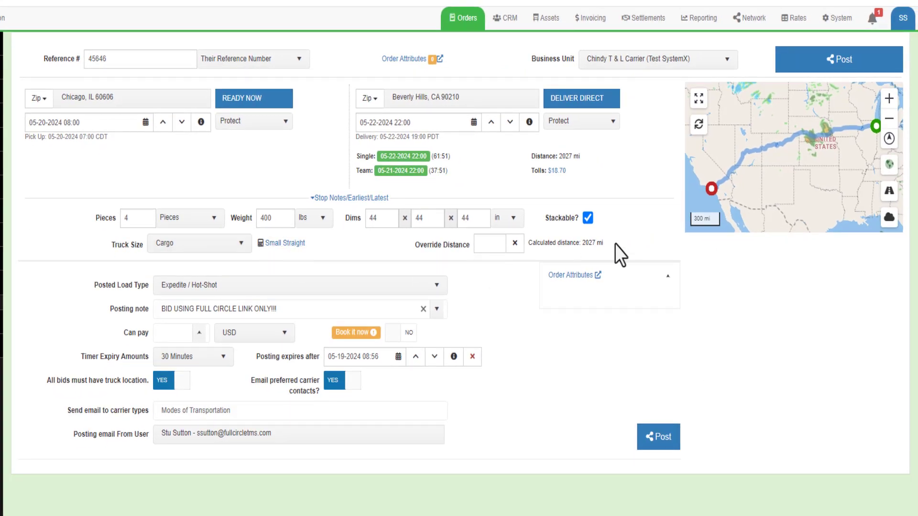
# Add Dock High, Team Service and Tracking via GPS attributes, save them, and post the load.
pyautogui.click(572, 276)
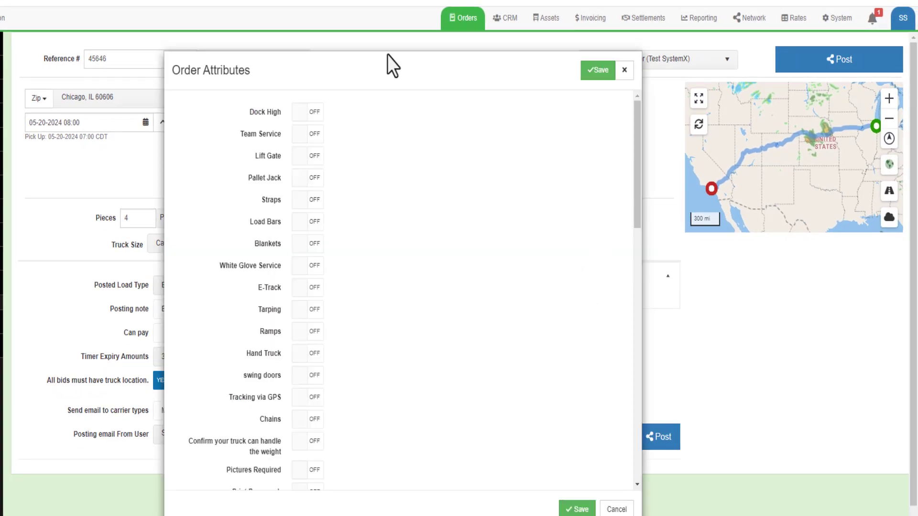
pyautogui.click(313, 112)
pyautogui.click(311, 134)
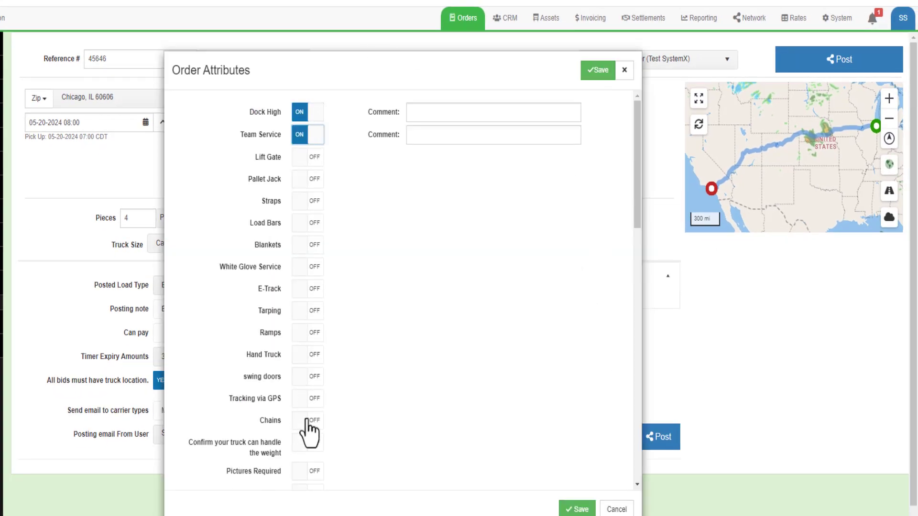
pyautogui.click(305, 400)
pyautogui.click(570, 510)
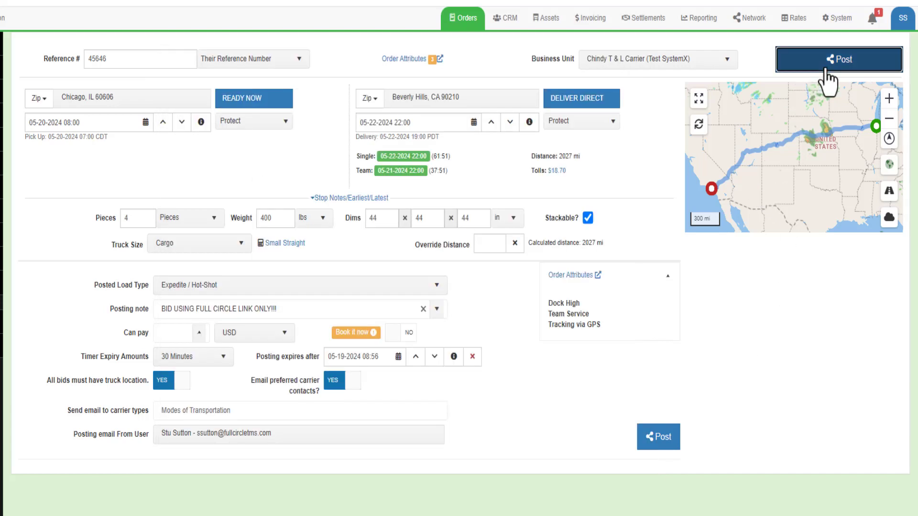
pyautogui.click(830, 58)
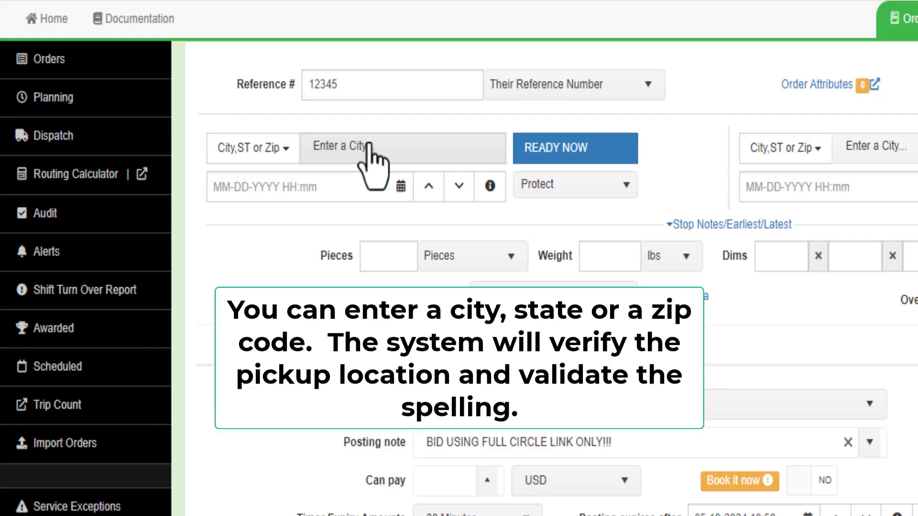
# Begin a pickup city search on the fresh Quick Post form.
pyautogui.click(370, 163)
# Search 60606 and choose Chicago, IL 60606 as the new load's pickup.
pyautogui.write('60606')
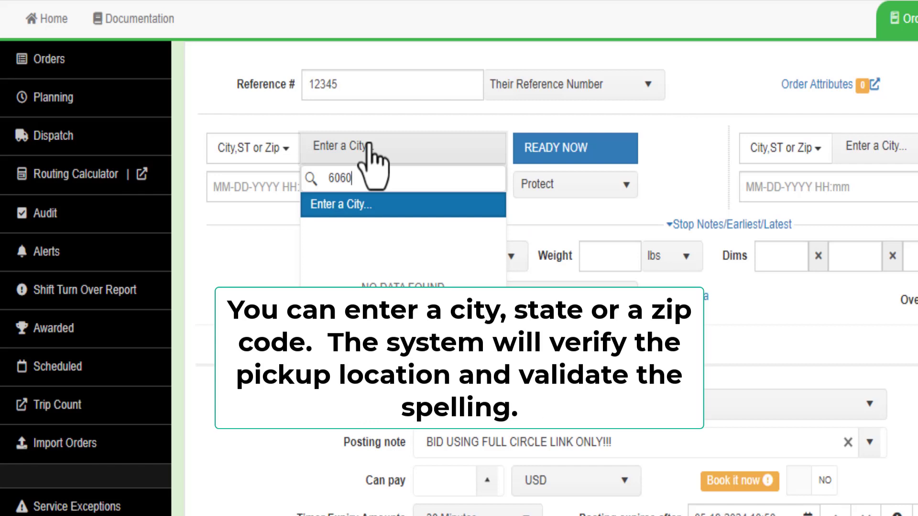
pyautogui.click(356, 230)
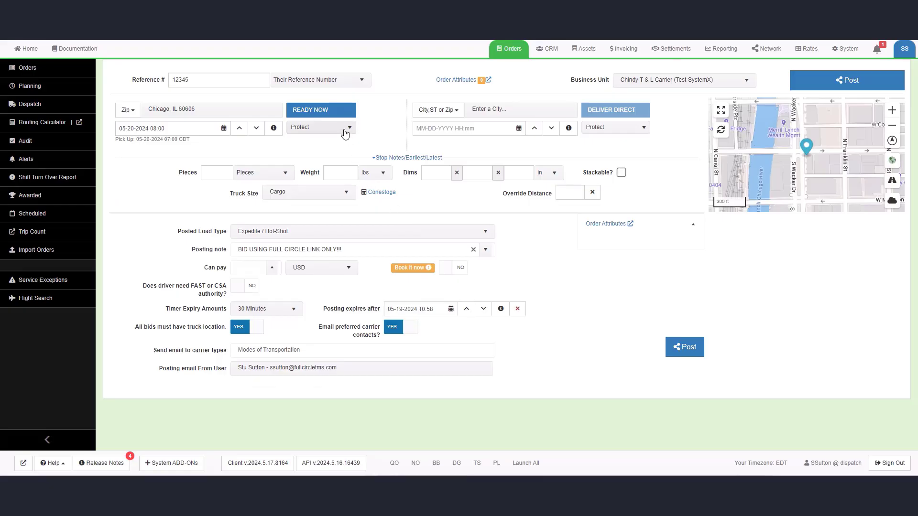
# Review the pickup time verbs and switch the pickup to Ready Now.
pyautogui.click(342, 127)
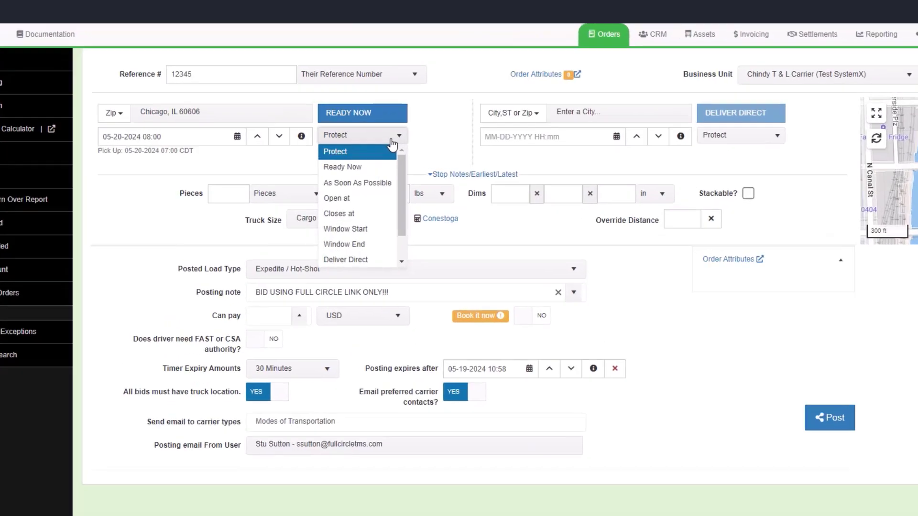
pyautogui.moveTo(573, 309); pyautogui.dragTo(578, 259)
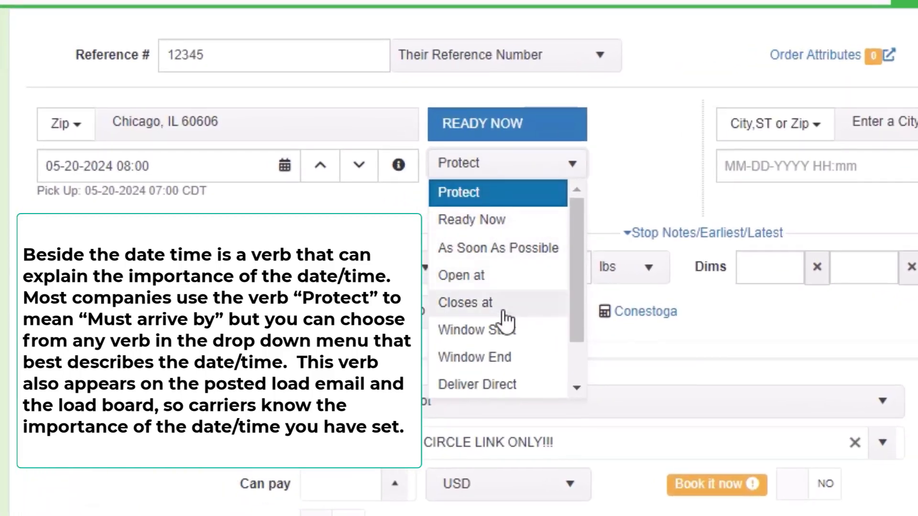
pyautogui.moveTo(574, 309); pyautogui.dragTo(578, 280)
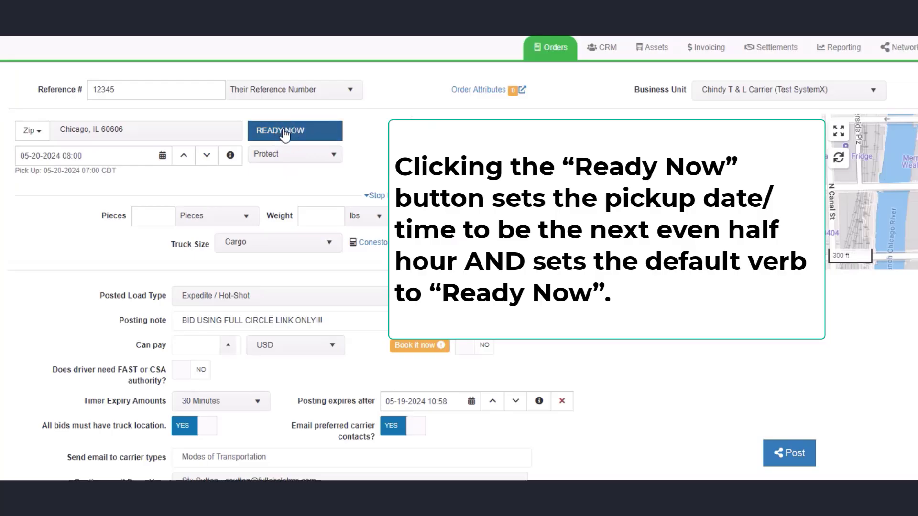
pyautogui.click(489, 130)
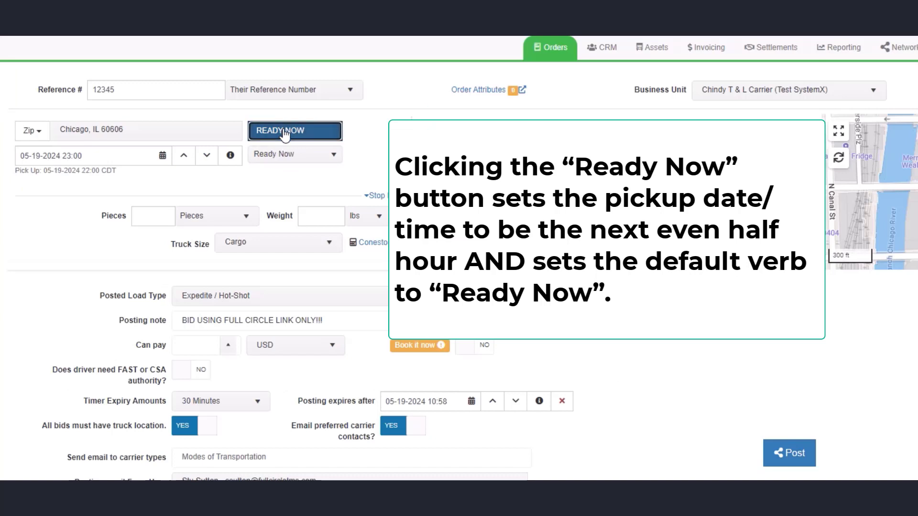
pyautogui.moveTo(86, 156); pyautogui.dragTo(15, 157)
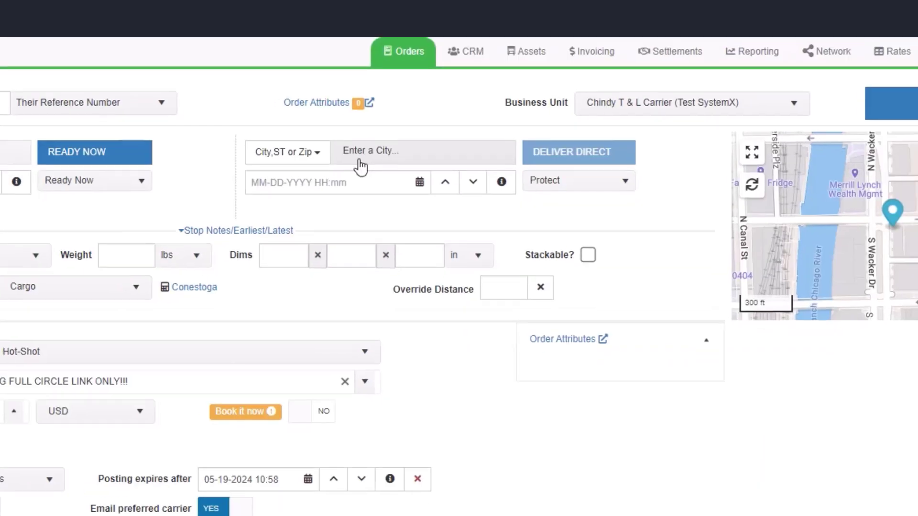
pyautogui.click(361, 167)
# Search the delivery zip and choose Beverly Hills, CA 90210 as the delivery.
pyautogui.write('sa210')
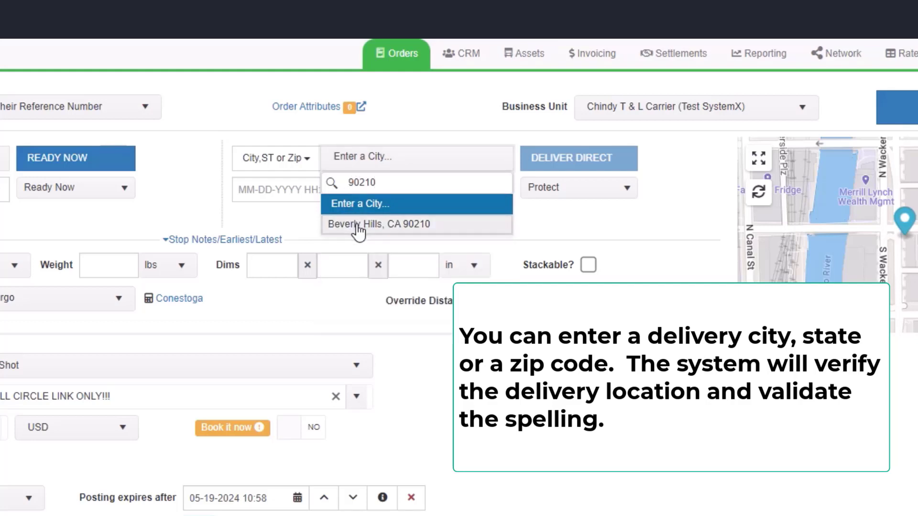
pyautogui.click(358, 225)
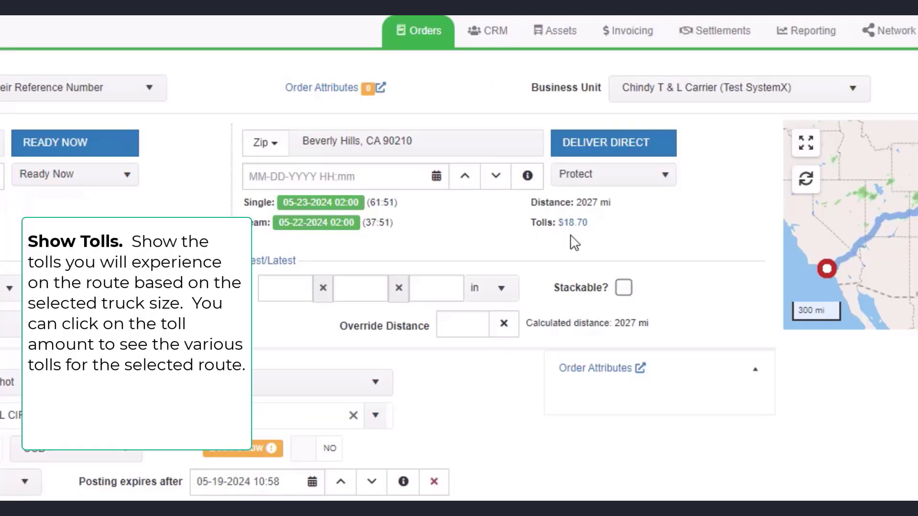
# Show and hide the route's toll breakdown to inspect the $18.70 in tolls.
pyautogui.click(580, 226)
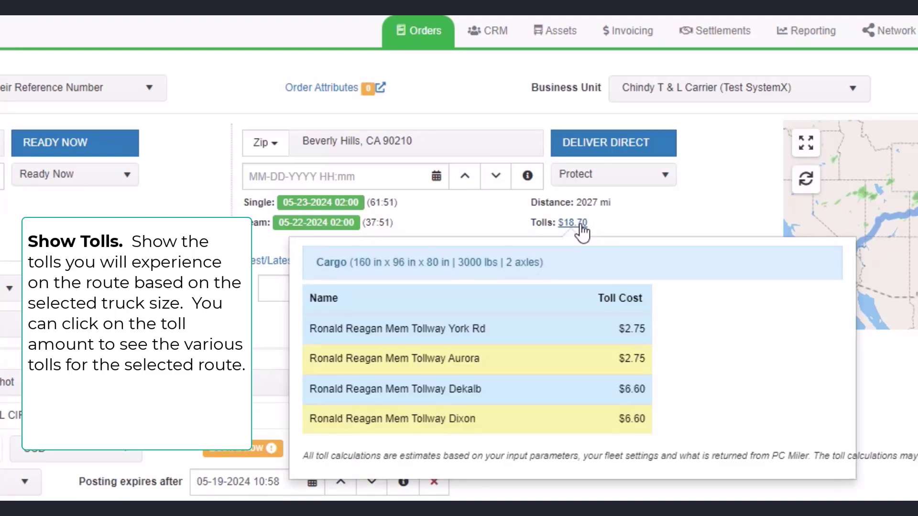
pyautogui.click(581, 228)
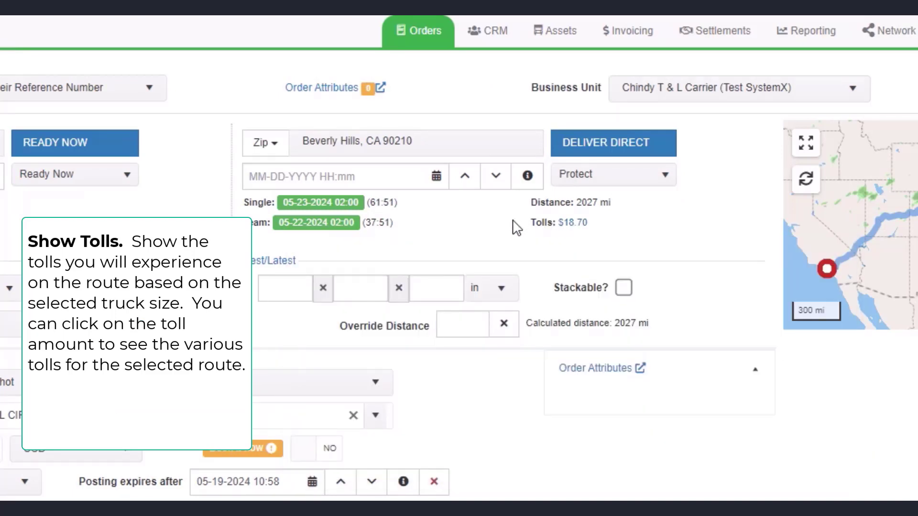
pyautogui.click(578, 227)
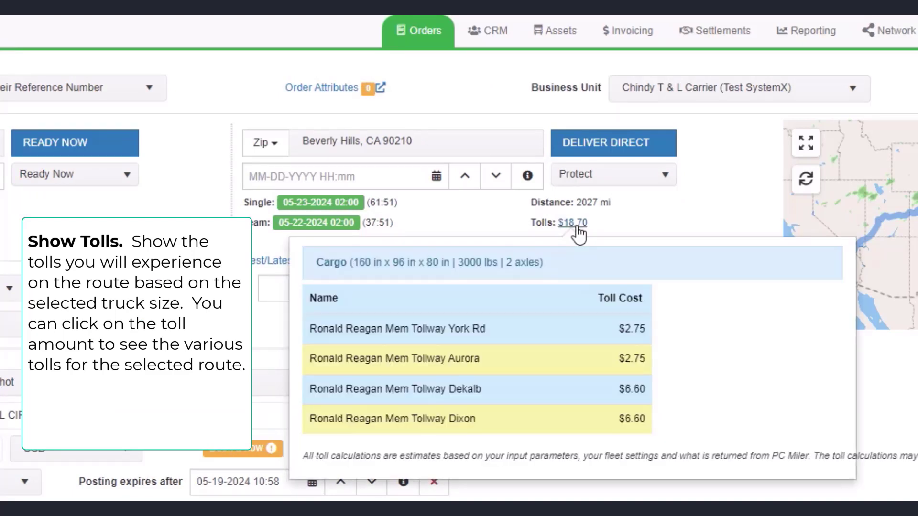
pyautogui.click(578, 231)
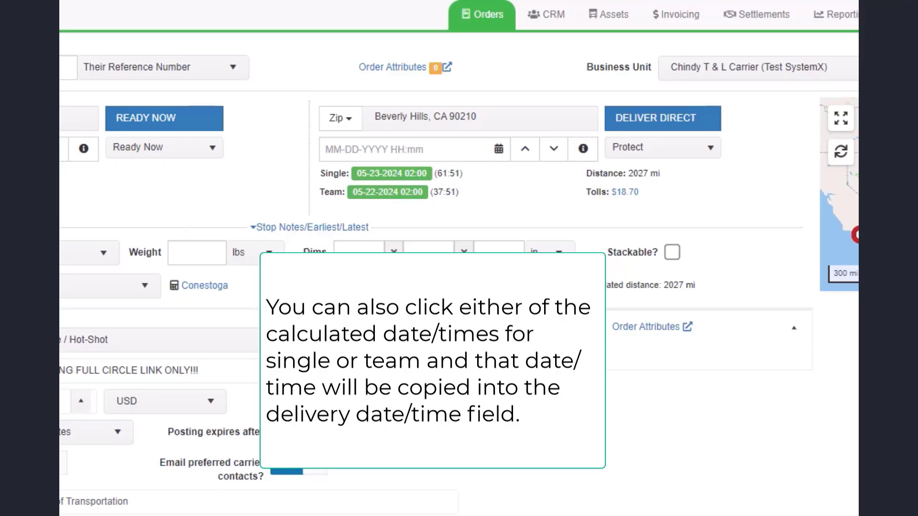
# Copy the single and team ETAs into the delivery date/time field to compare them.
pyautogui.click(396, 177)
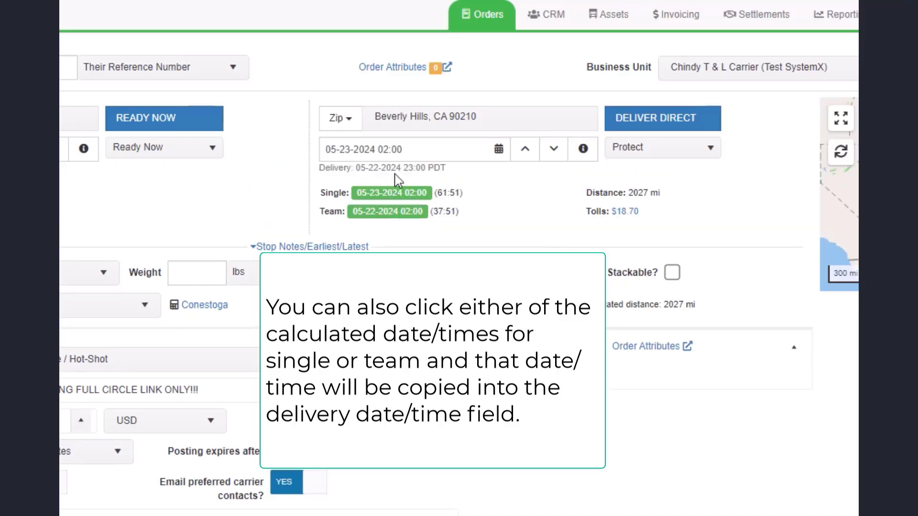
pyautogui.moveTo(403, 150); pyautogui.dragTo(325, 150)
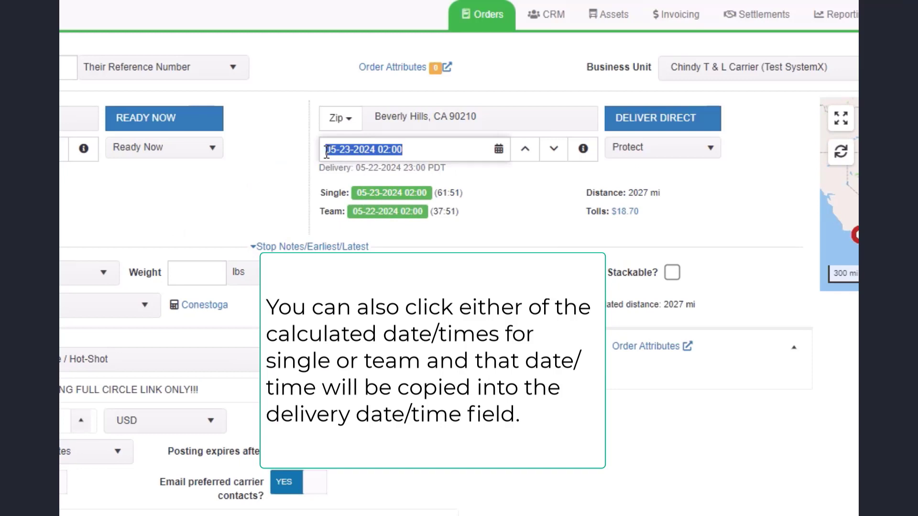
pyautogui.click(387, 212)
pyautogui.moveTo(411, 149); pyautogui.dragTo(314, 150)
pyautogui.click(393, 193)
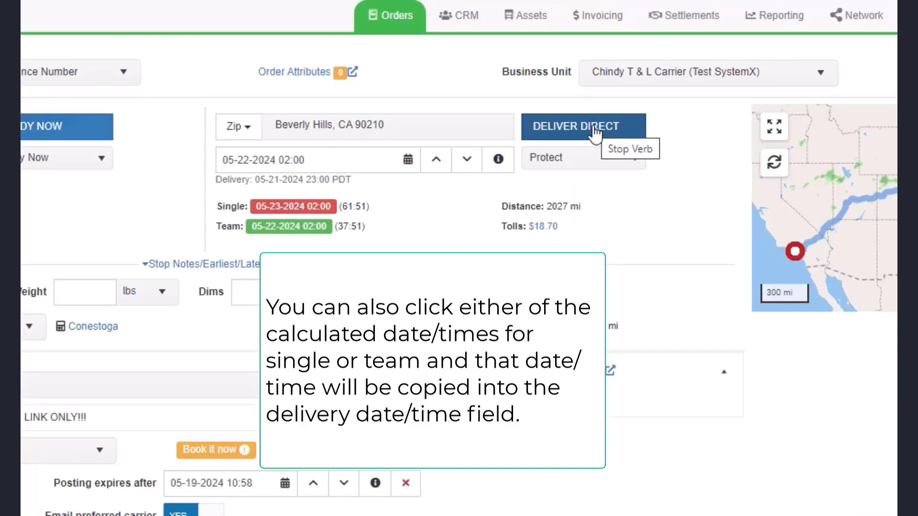
# Switch the delivery to Deliver Direct at the ETA time, checking the verb list.
pyautogui.click(595, 132)
pyautogui.moveTo(367, 206); pyautogui.dragTo(304, 213)
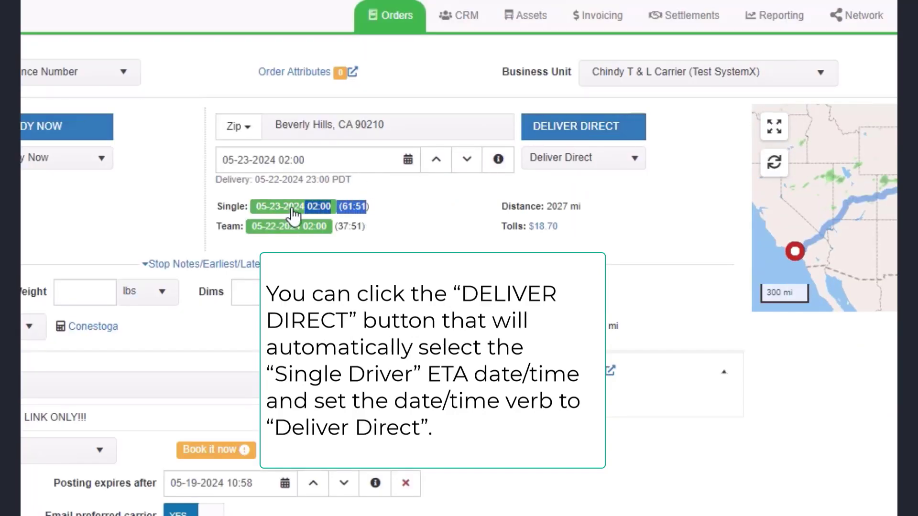
pyautogui.moveTo(307, 161); pyautogui.dragTo(237, 161)
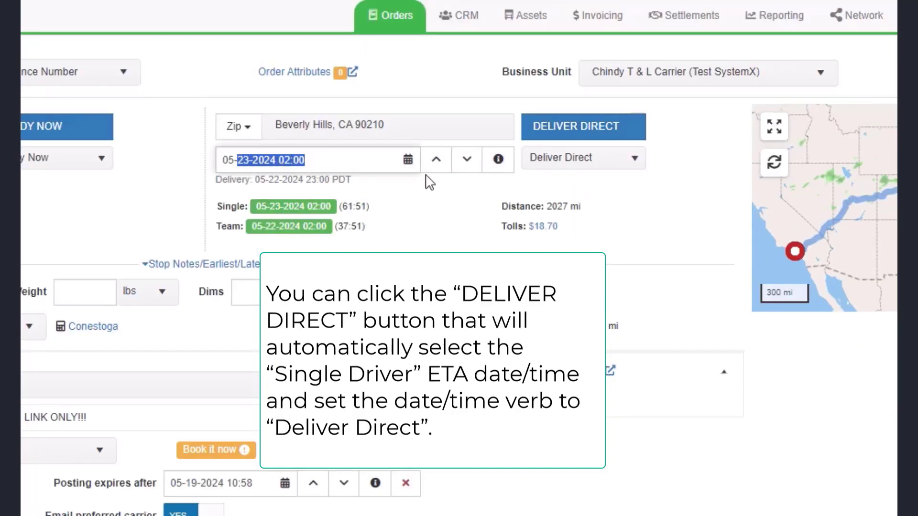
pyautogui.click(582, 167)
pyautogui.click(583, 165)
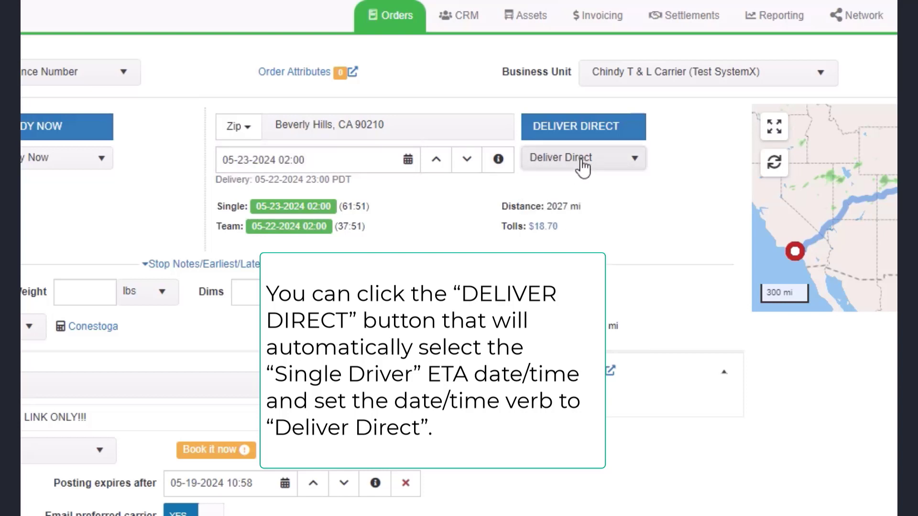
pyautogui.click(313, 228)
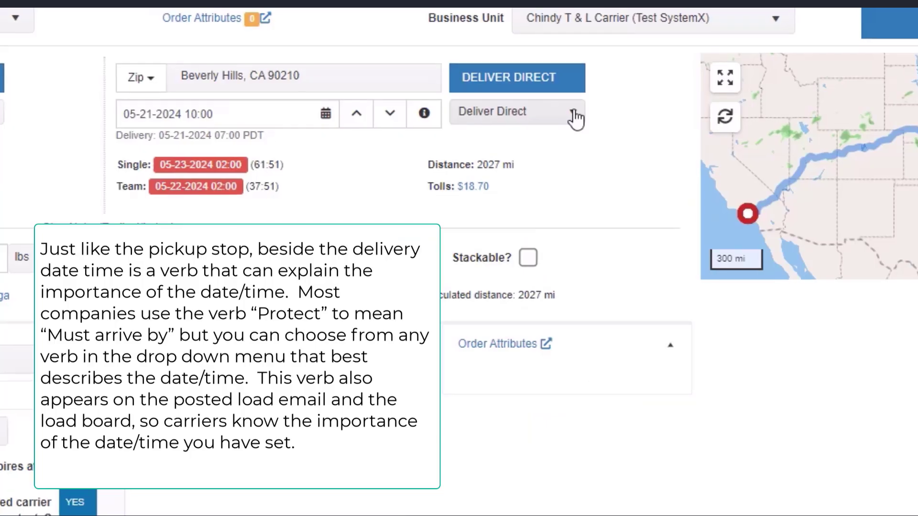
# Try the Ready Now and As Soon As Possible delivery verbs before settling on Protect.
pyautogui.click(771, 170)
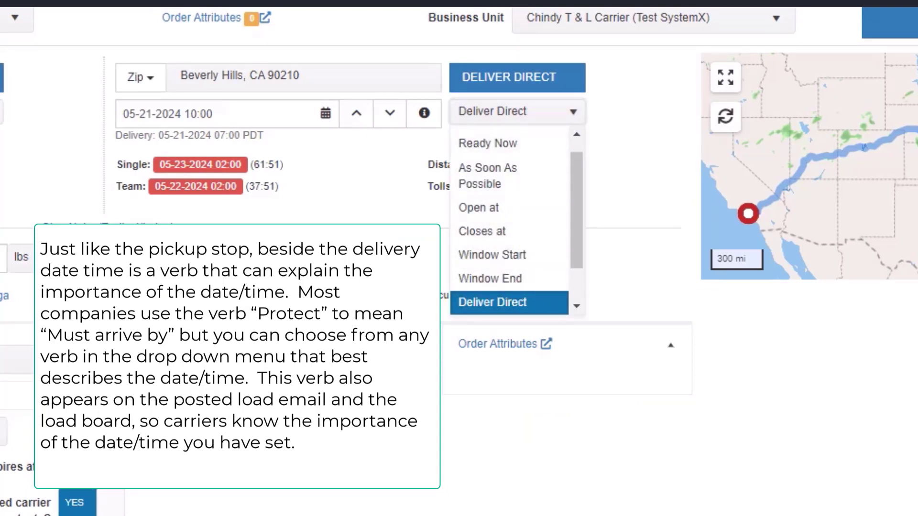
pyautogui.click(493, 114)
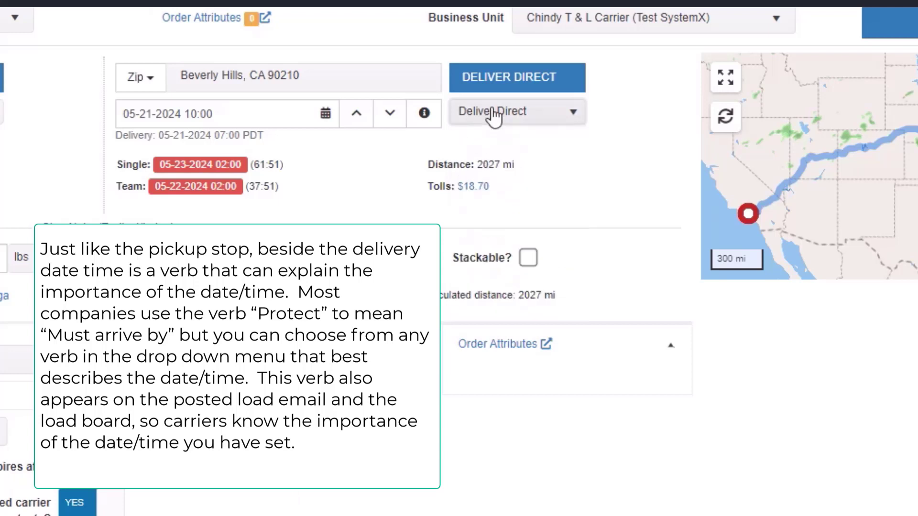
pyautogui.click(493, 114)
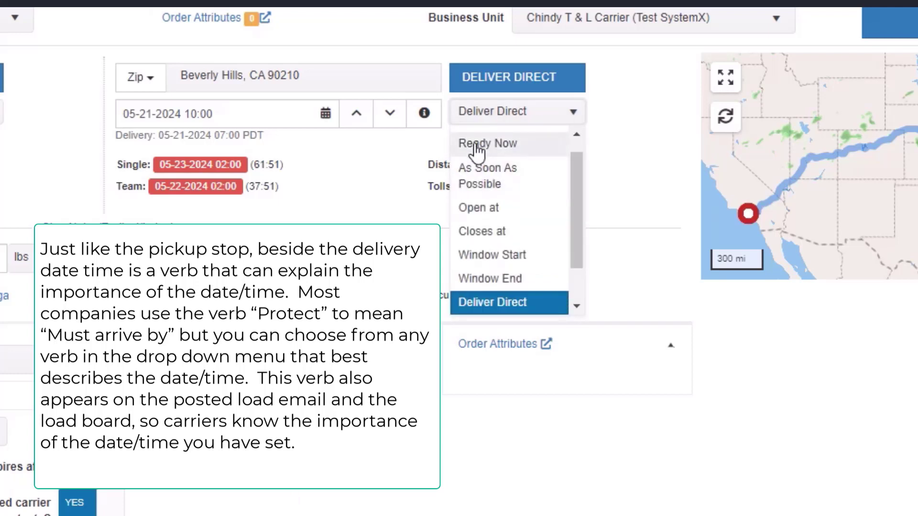
pyautogui.click(476, 151)
pyautogui.click(494, 116)
pyautogui.click(483, 191)
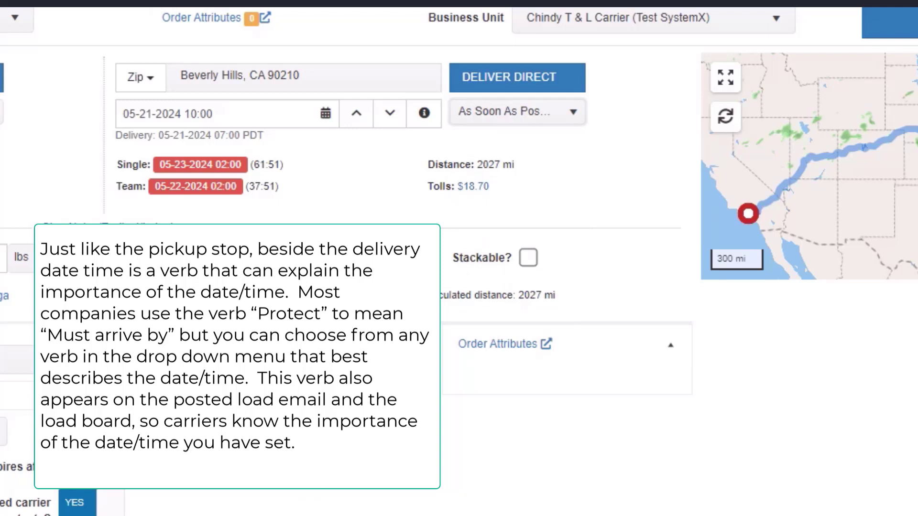
pyautogui.click(516, 112)
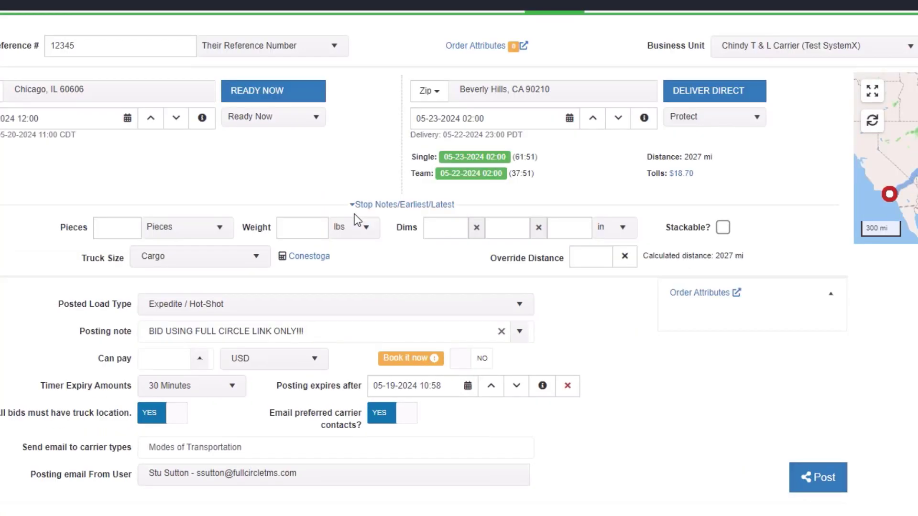
pyautogui.click(405, 205)
pyautogui.click(364, 224)
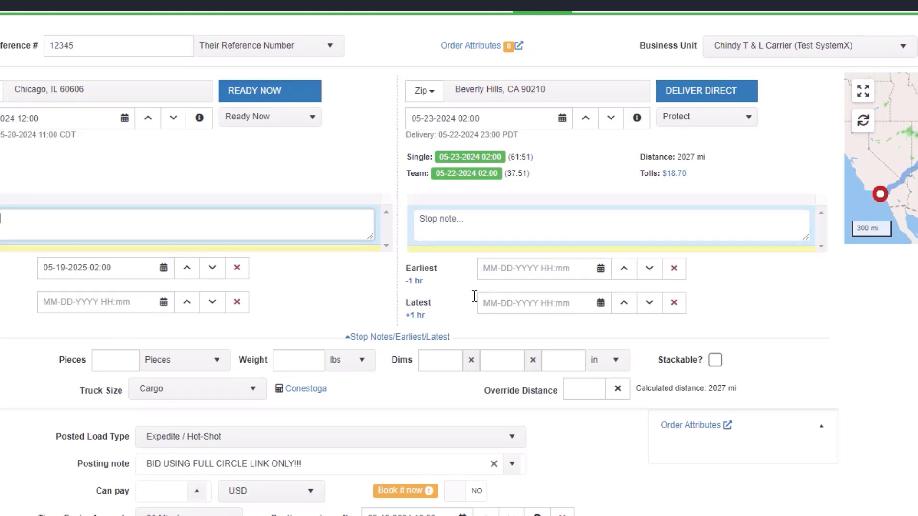
pyautogui.click(94, 303)
pyautogui.write('f 20')
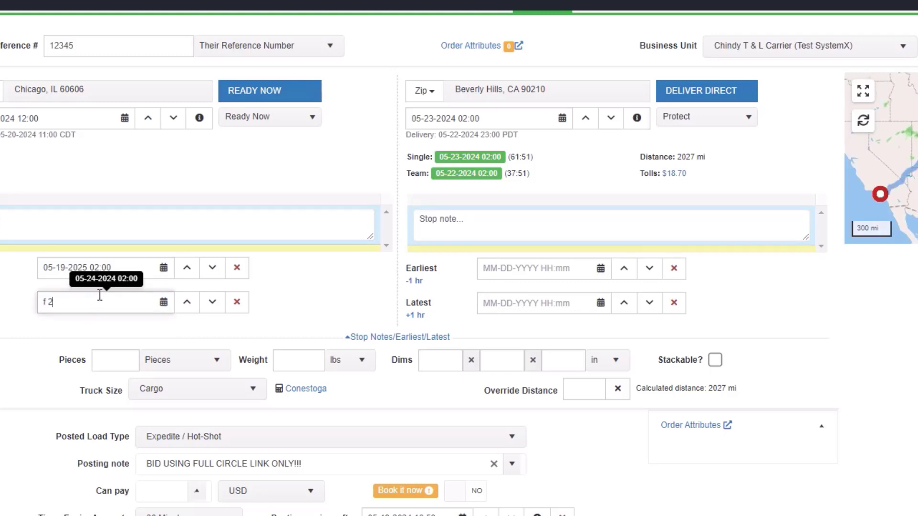
# Collapse the stop notes and earliest/latest times section.
pyautogui.click(384, 337)
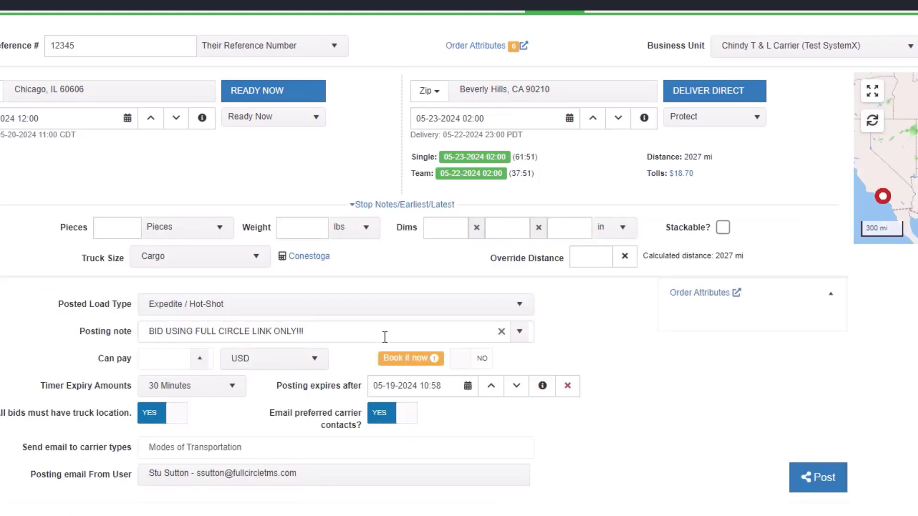
pyautogui.click(403, 205)
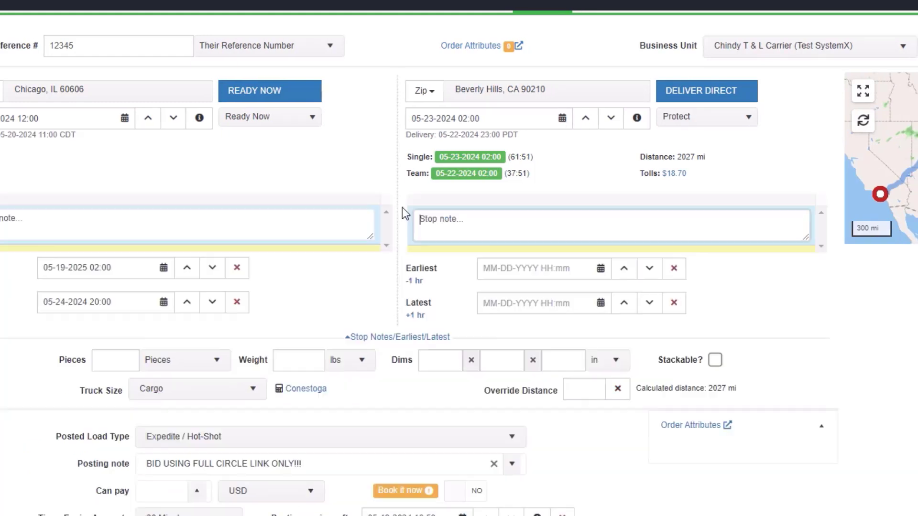
pyautogui.click(395, 338)
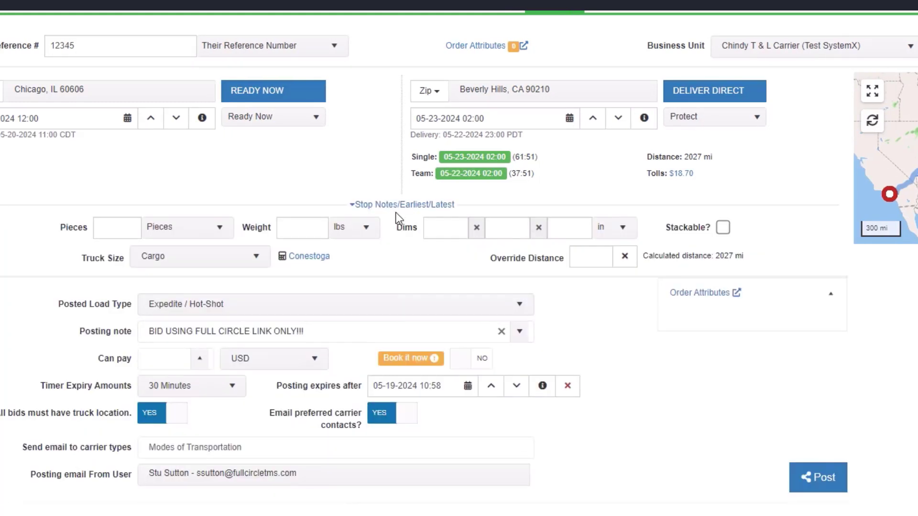
pyautogui.click(393, 206)
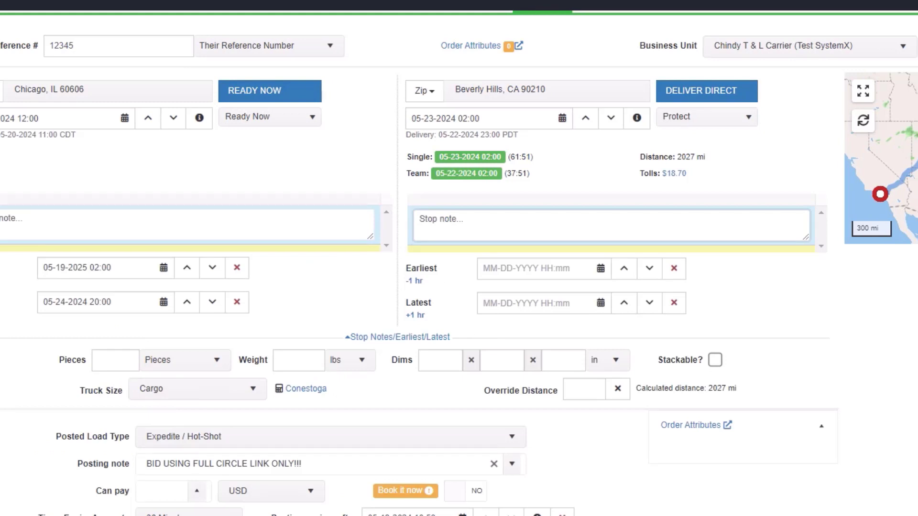
pyautogui.click(400, 337)
pyautogui.click(113, 227)
# Enter 5 pieces with Racks as the piece unit.
pyautogui.write('5')
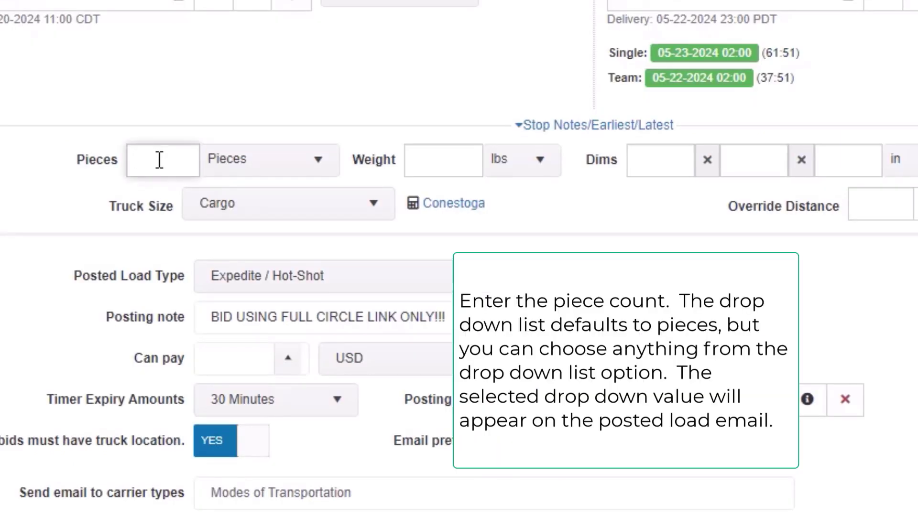
pyautogui.click(249, 170)
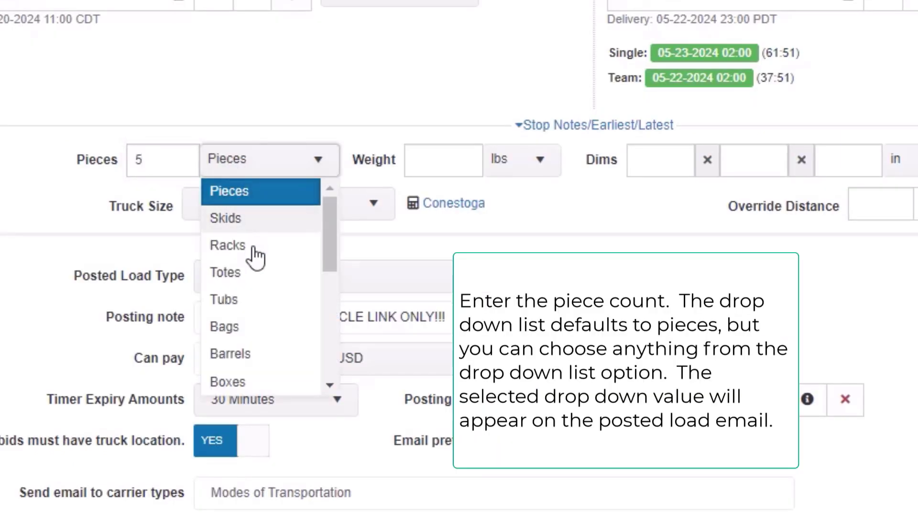
pyautogui.click(252, 329)
pyautogui.click(261, 163)
pyautogui.click(245, 244)
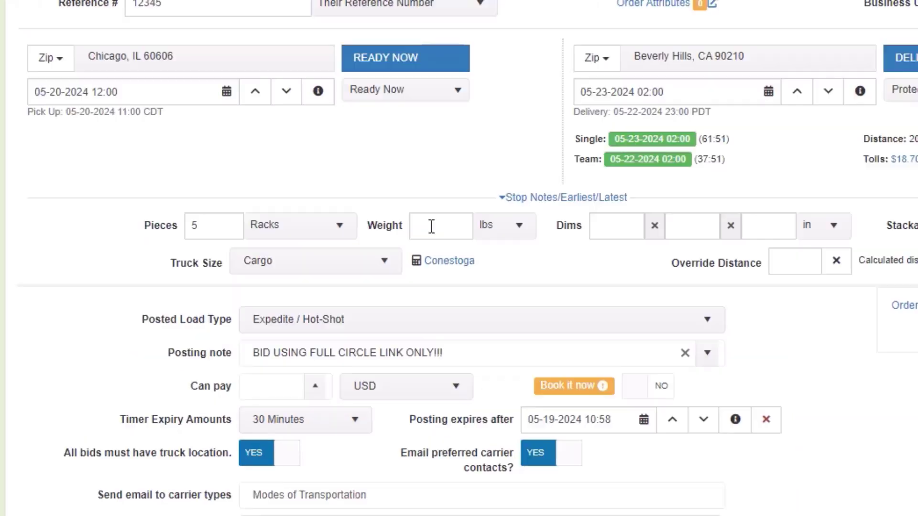
# Enter a load weight of 200, keeping the unit as lbs after trying ton.
pyautogui.click(431, 227)
pyautogui.write('200')
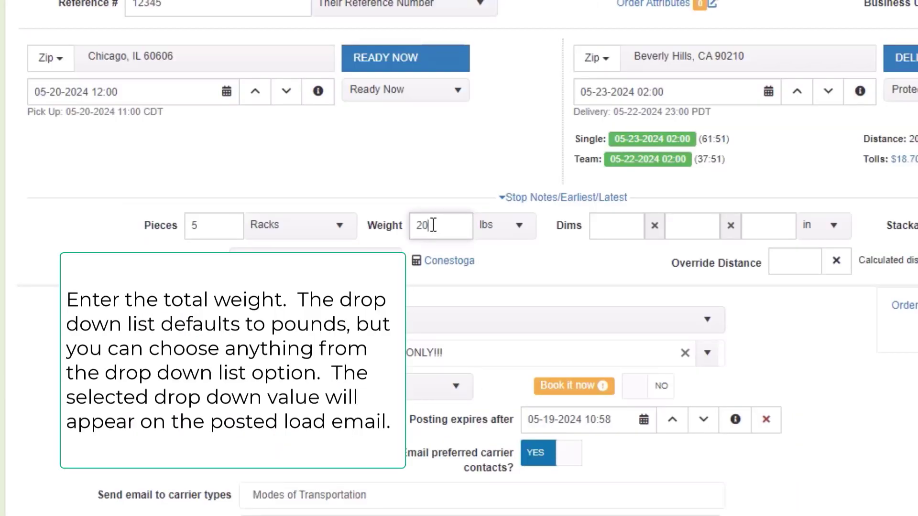
pyautogui.click(499, 234)
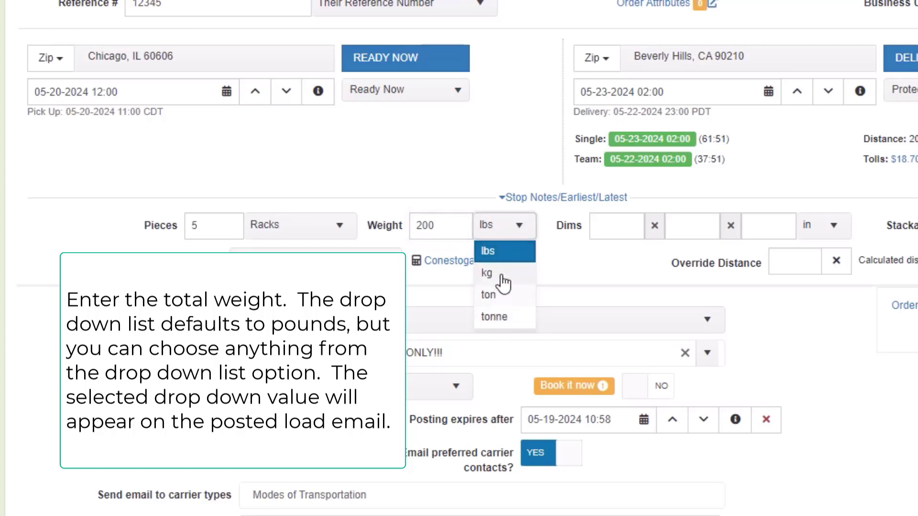
pyautogui.click(489, 295)
pyautogui.click(496, 231)
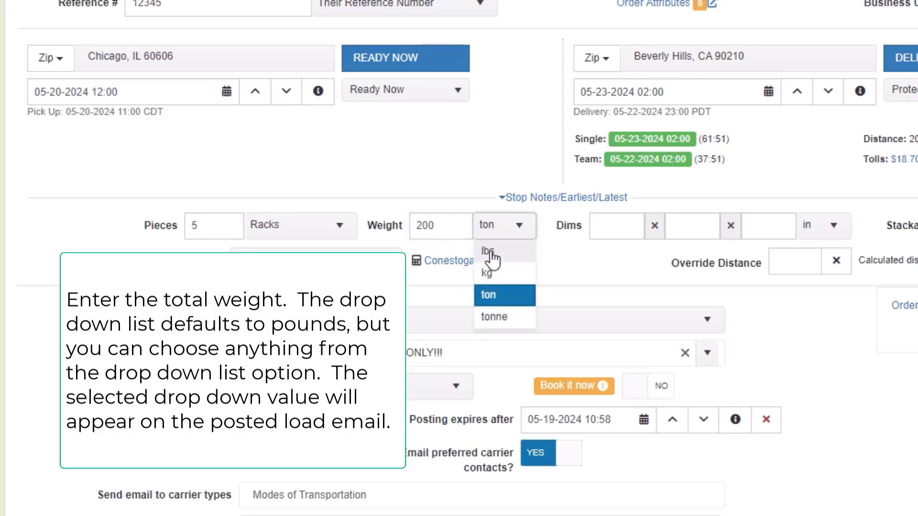
pyautogui.click(492, 253)
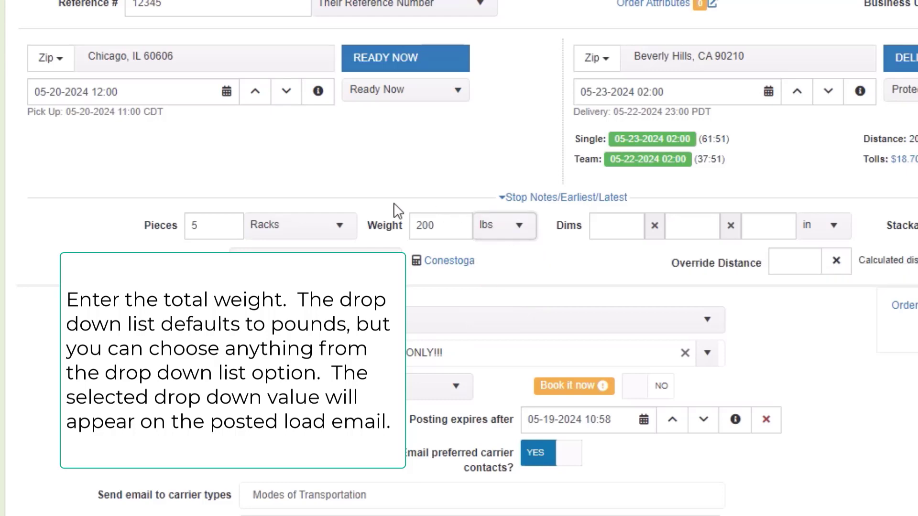
pyautogui.click(616, 226)
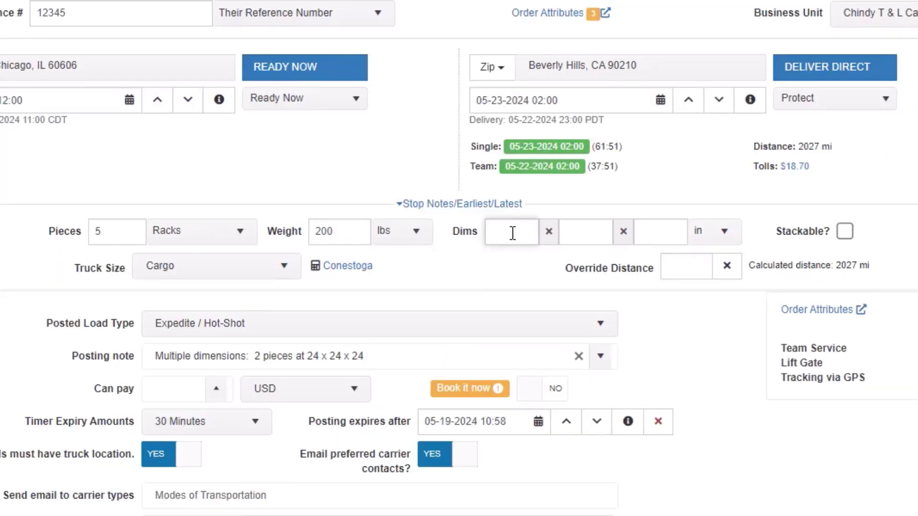
# Enter freight dimensions 24 × 25 × 26, comparing them with the posting note.
pyautogui.write('24')
pyautogui.click(570, 234)
pyautogui.write('25')
pyautogui.click(672, 238)
pyautogui.write('26')
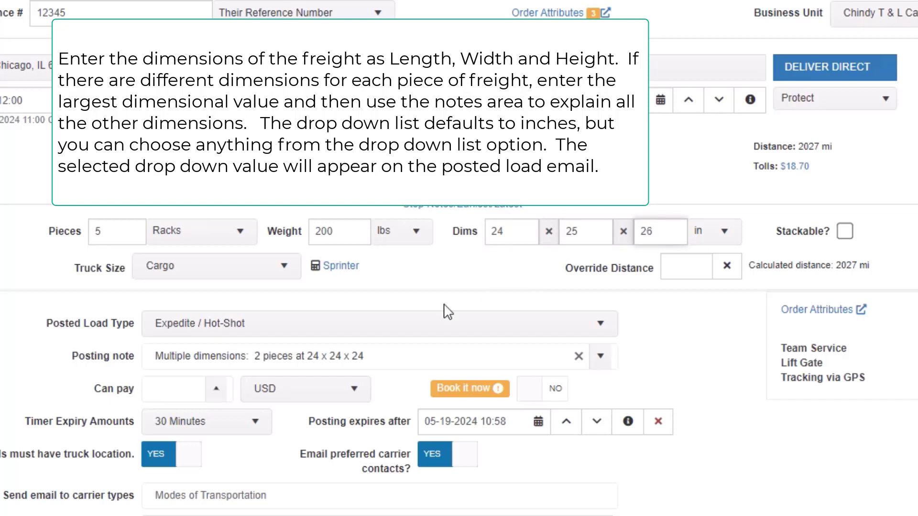
pyautogui.moveTo(373, 356)
pyautogui.mouseDown()
pyautogui.moveTo(191, 356)
pyautogui.moveTo(293, 356)
pyautogui.mouseUp()
pyautogui.click(358, 356)
pyautogui.moveTo(185, 356); pyautogui.dragTo(319, 356)
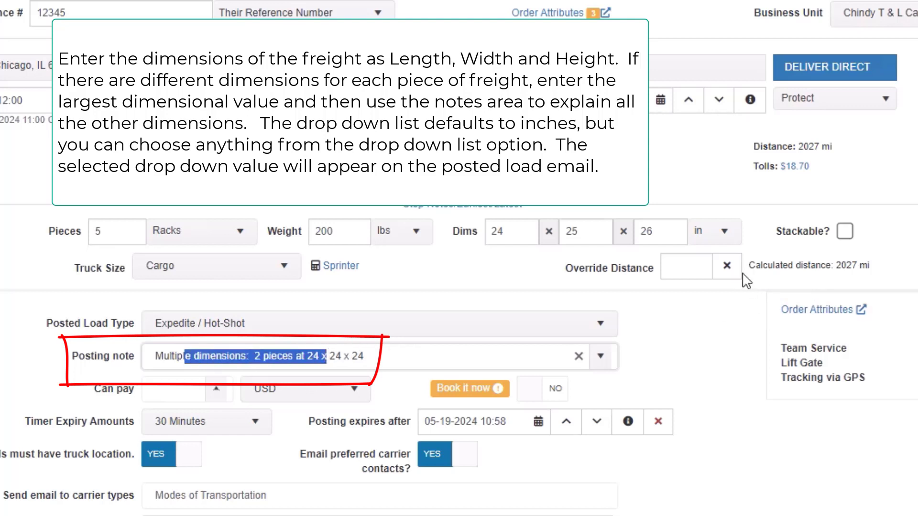
# Keep the dimension unit as inches.
pyautogui.click(728, 234)
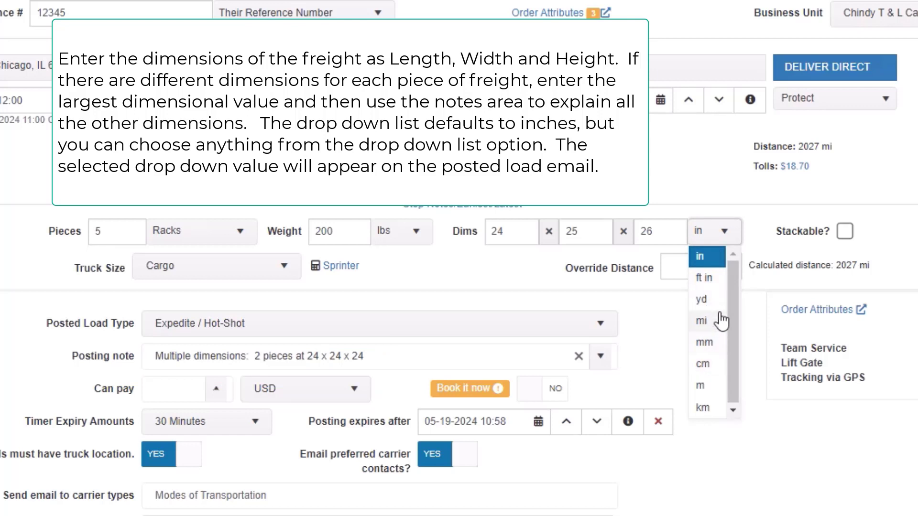
pyautogui.click(706, 262)
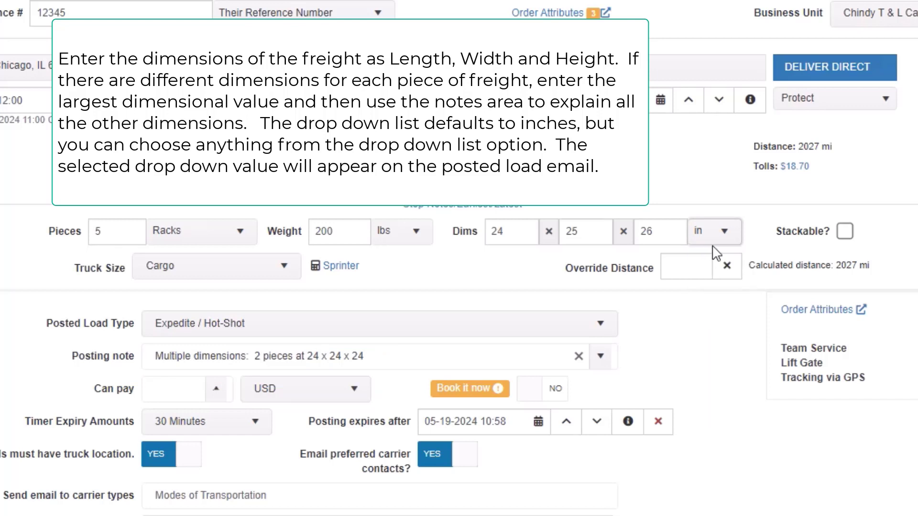
pyautogui.click(723, 231)
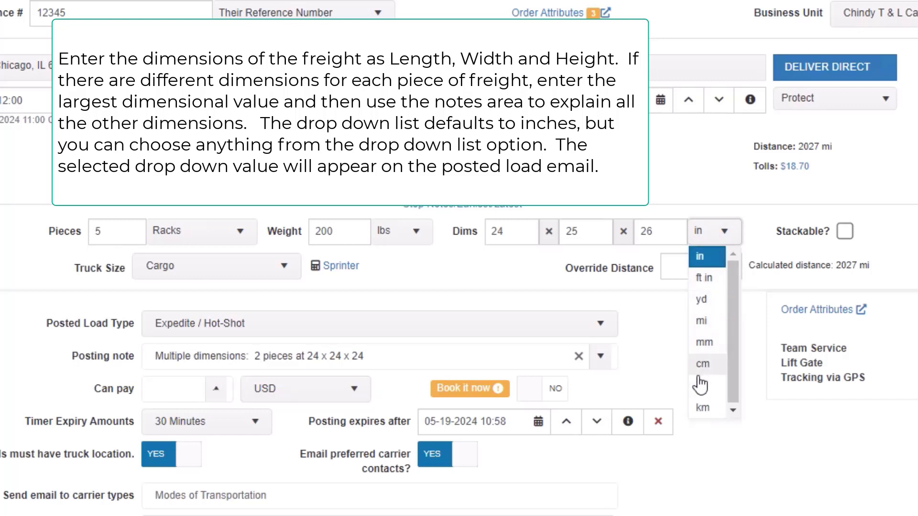
pyautogui.click(712, 262)
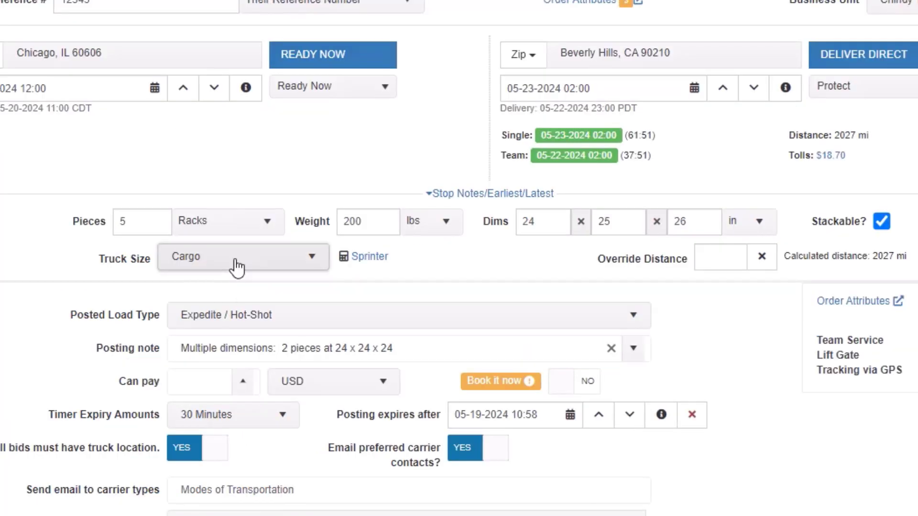
# Try Medium Straight and Sprinter as the truck size.
pyautogui.click(136, 287)
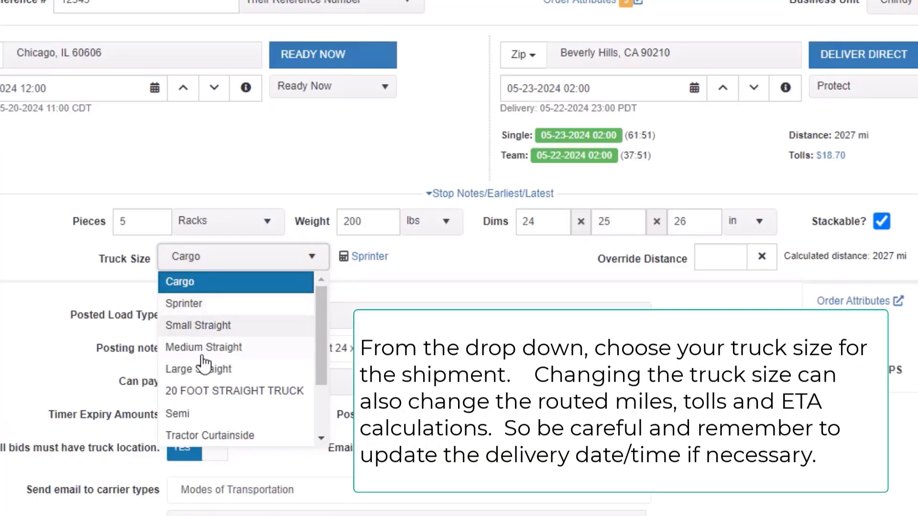
pyautogui.click(204, 348)
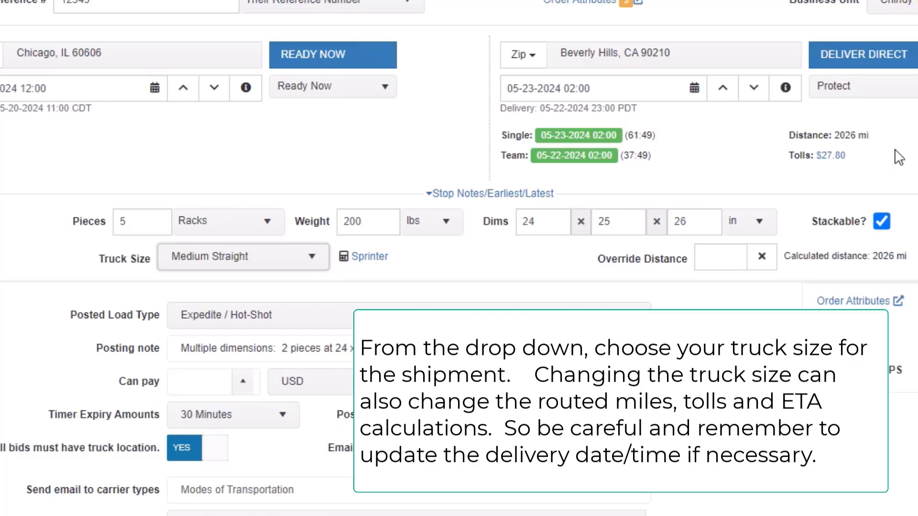
pyautogui.click(248, 260)
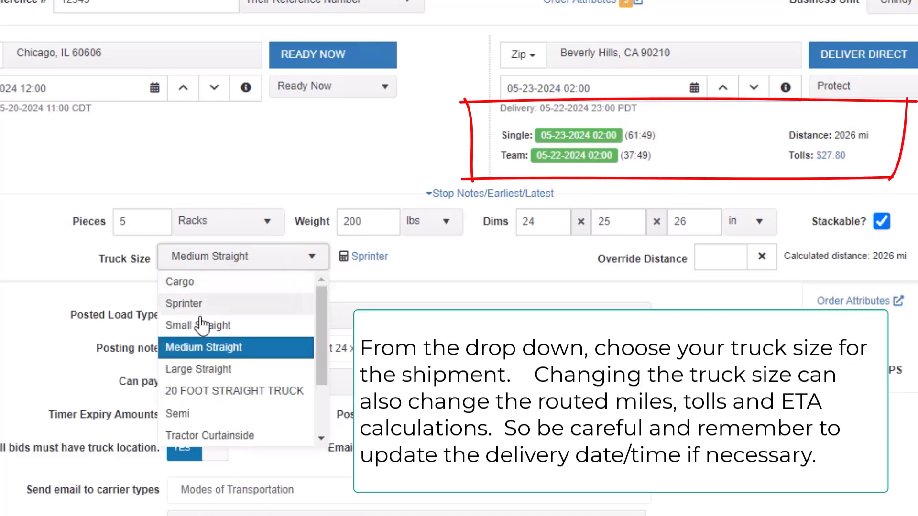
pyautogui.click(201, 304)
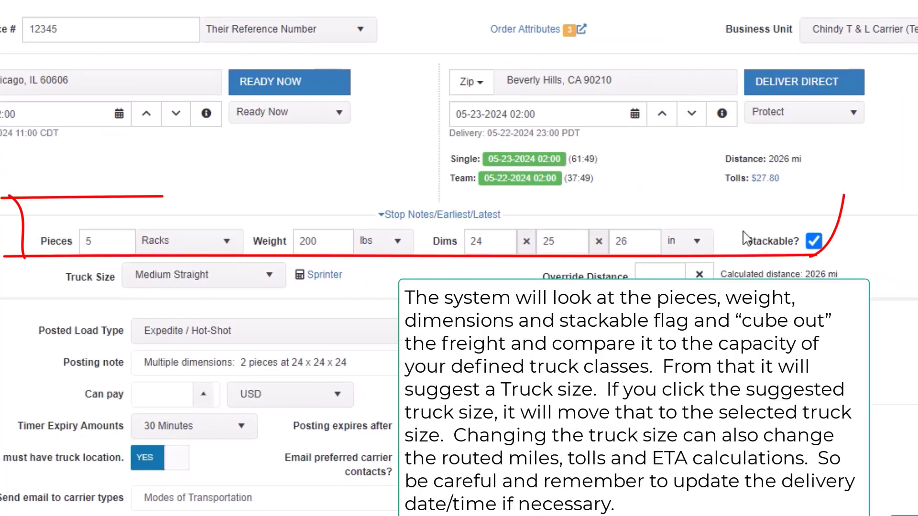
pyautogui.click(201, 278)
pyautogui.click(201, 277)
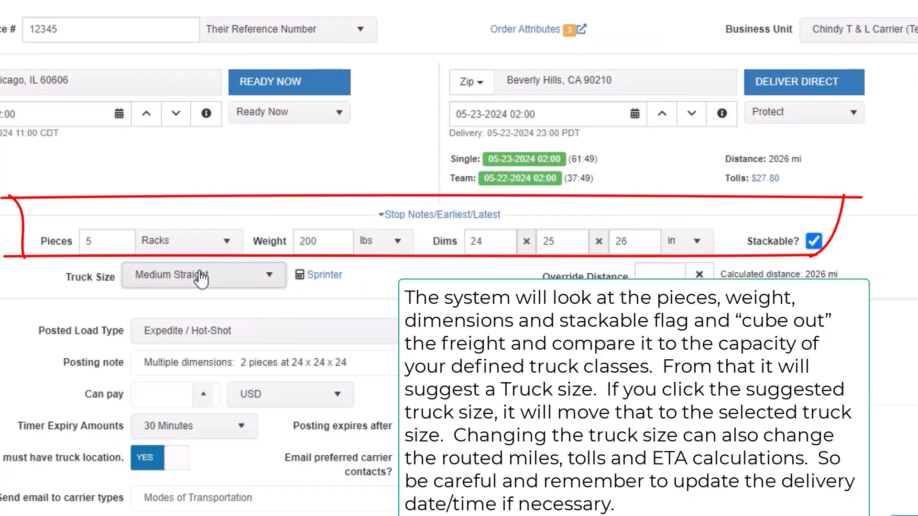
# Apply the suggested Sprinter truck size, giving 2027 mi and $18.70 tolls.
pyautogui.click(325, 277)
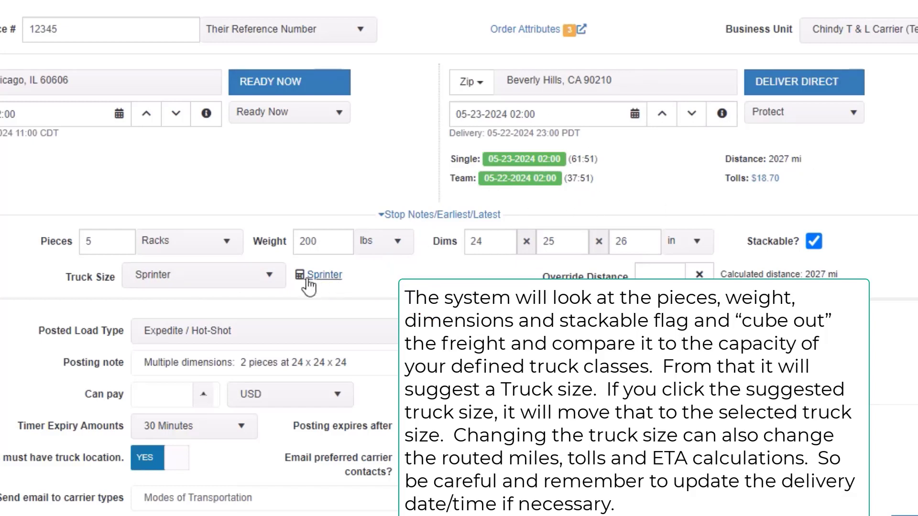
pyautogui.click(266, 282)
pyautogui.click(191, 361)
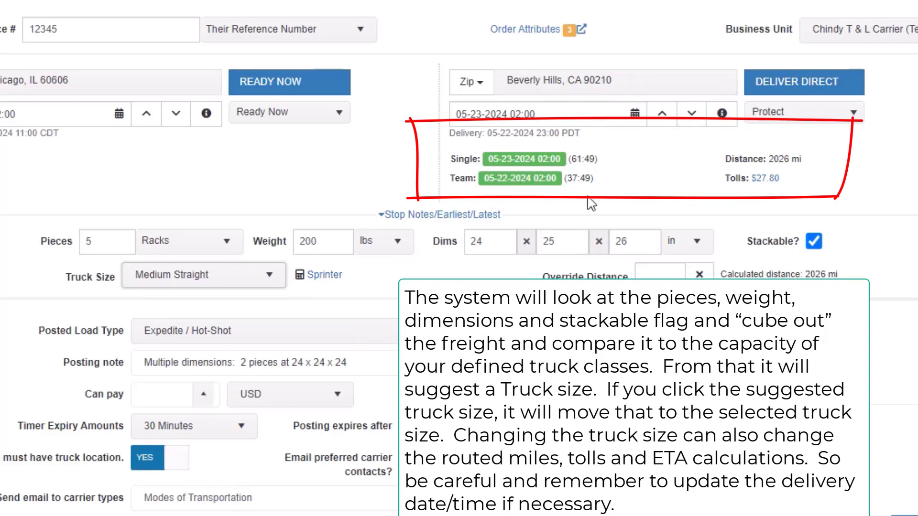
pyautogui.click(322, 275)
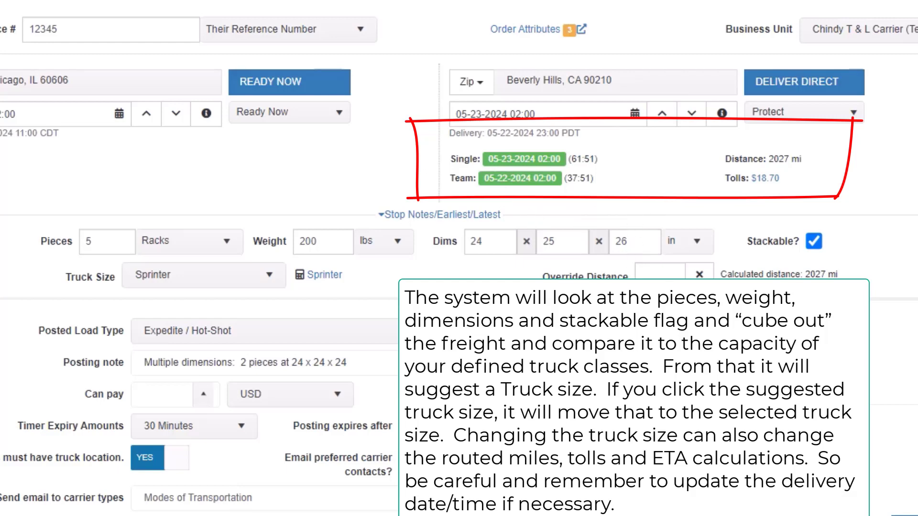
pyautogui.moveTo(750, 274); pyautogui.dragTo(901, 272)
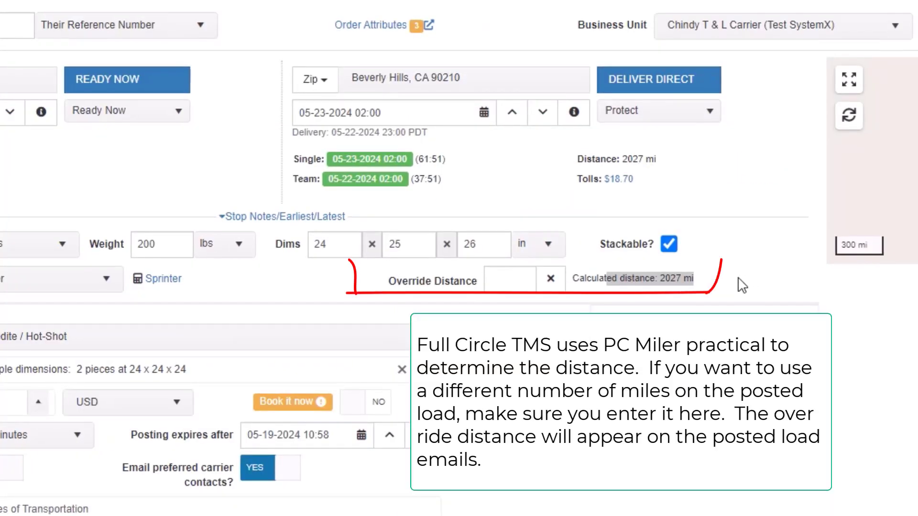
# Enter an override distance of 2030 mi, leaving the calculated 2027 mi.
pyautogui.moveTo(709, 286); pyautogui.dragTo(615, 282)
pyautogui.moveTo(588, 159); pyautogui.dragTo(681, 161)
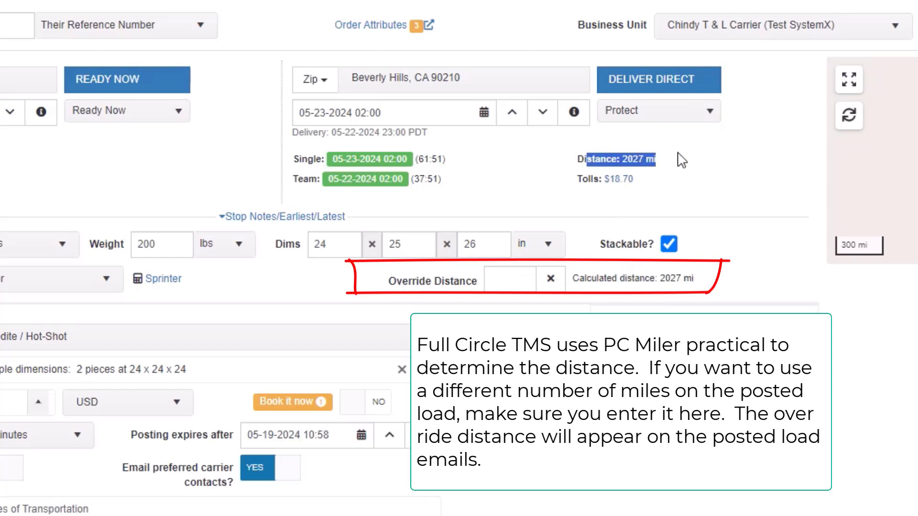
pyautogui.click(516, 279)
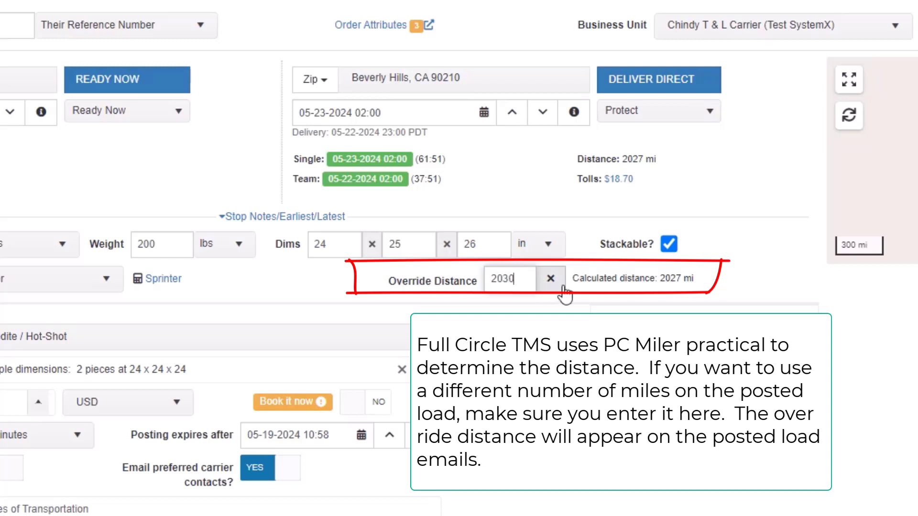
pyautogui.moveTo(585, 278); pyautogui.dragTo(671, 278)
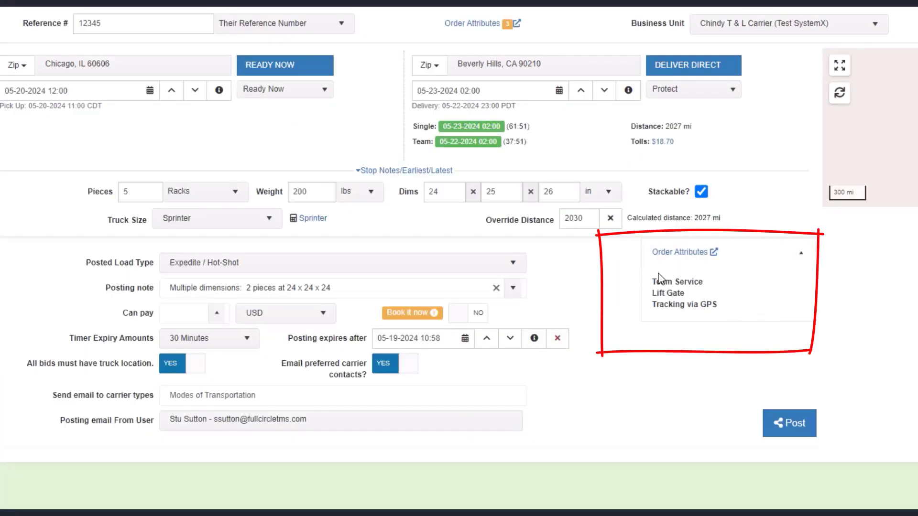
# Turn on Dock High in Order Attributes and save, joining Team Service, Lift Gate and Tracking via GPS.
pyautogui.moveTo(655, 282); pyautogui.dragTo(703, 301)
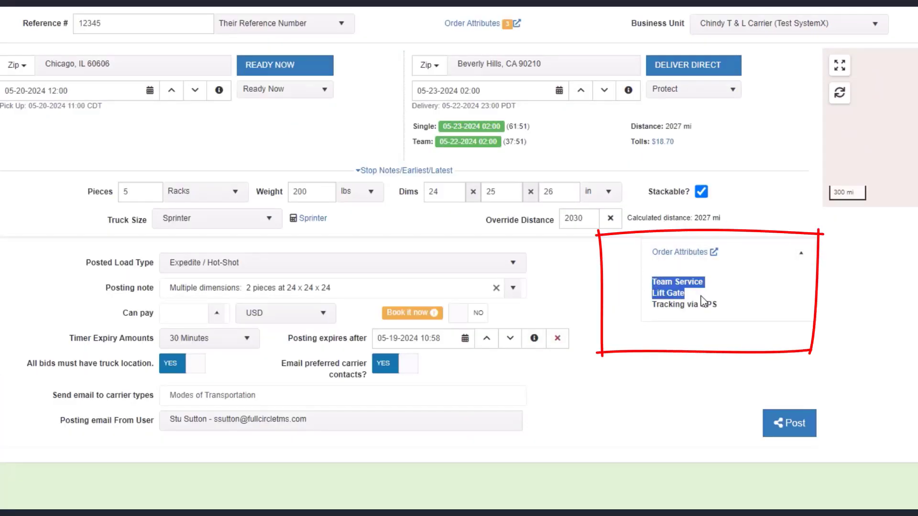
pyautogui.click(680, 254)
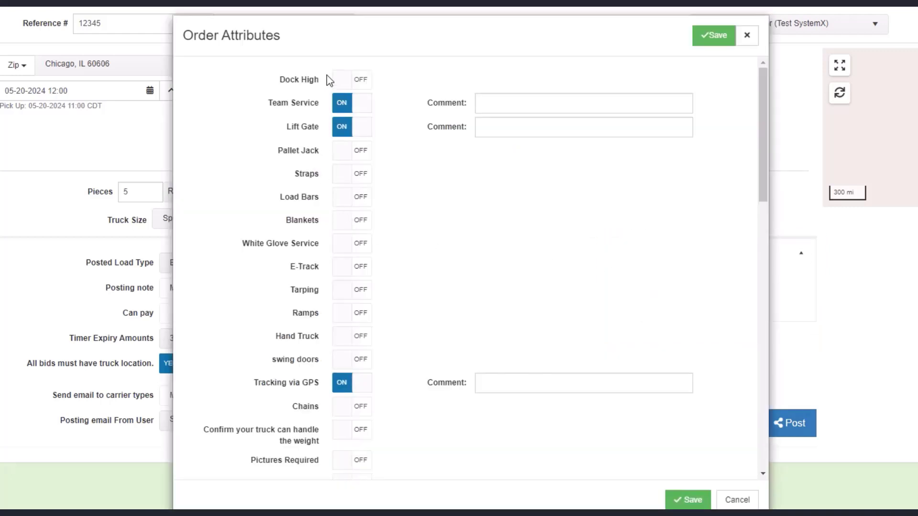
pyautogui.click(342, 81)
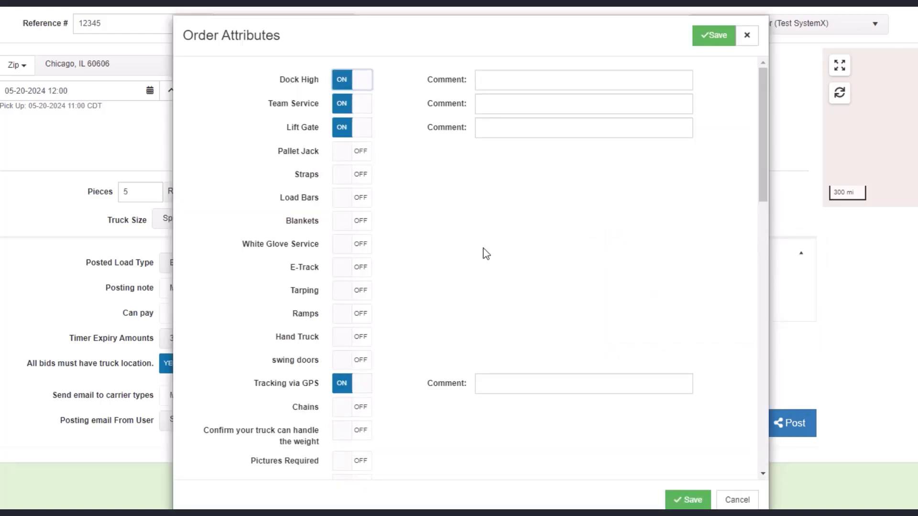
pyautogui.click(690, 500)
pyautogui.moveTo(650, 278); pyautogui.dragTo(718, 315)
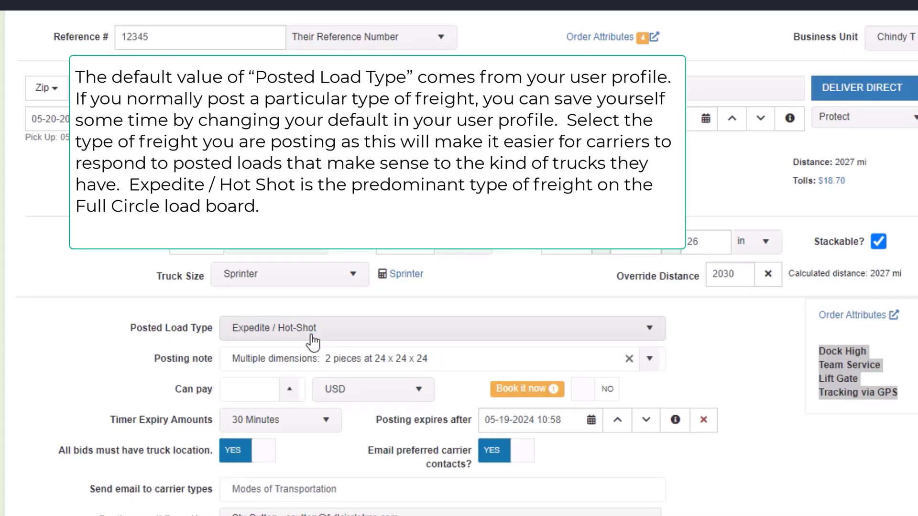
# Set Posted Load Type to Expedite / Hot-Shot after trying Flatbed and Truckload.
pyautogui.moveTo(127, 331); pyautogui.dragTo(214, 340)
pyautogui.click(282, 335)
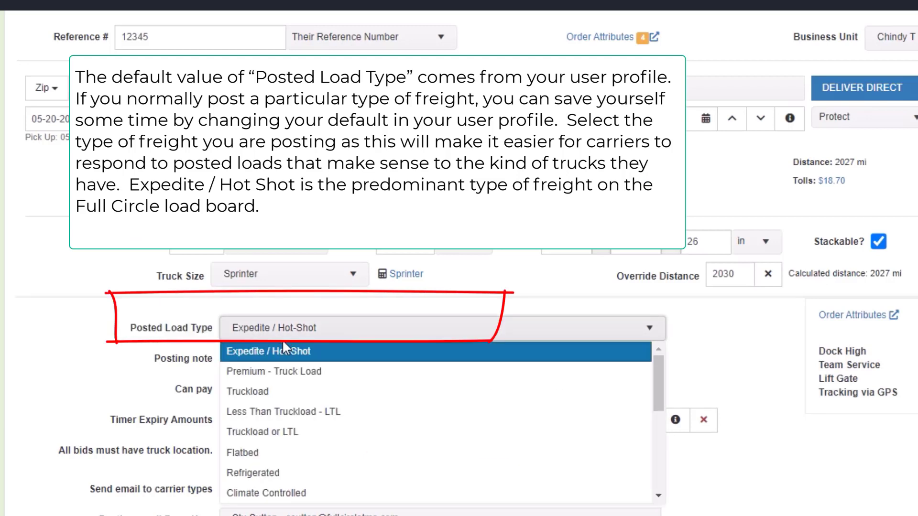
pyautogui.click(244, 453)
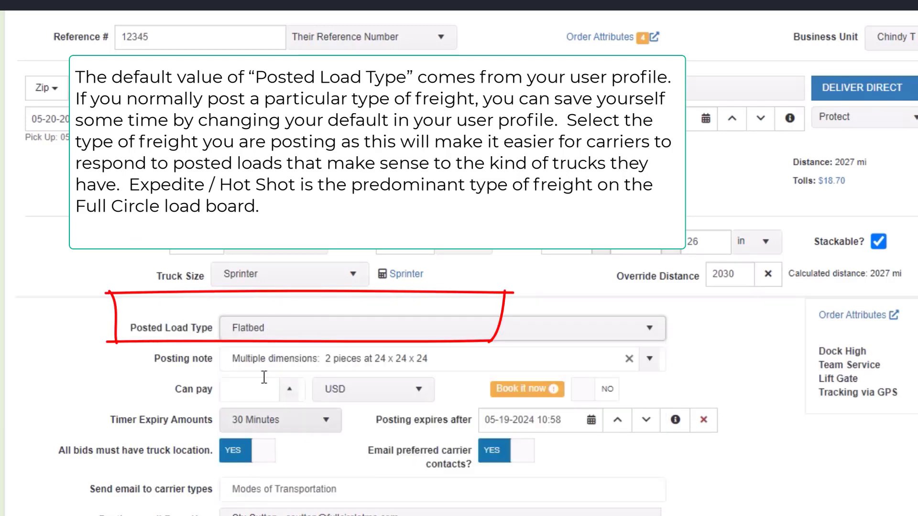
pyautogui.click(277, 337)
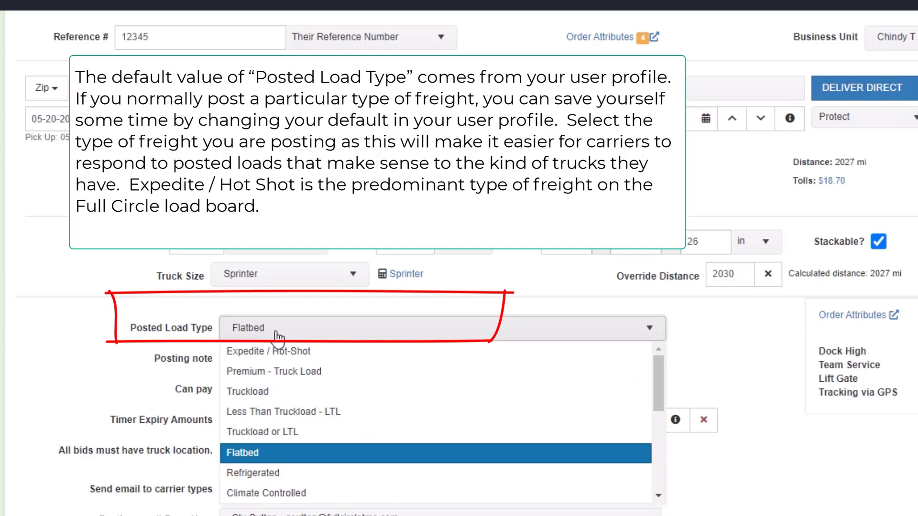
pyautogui.click(260, 396)
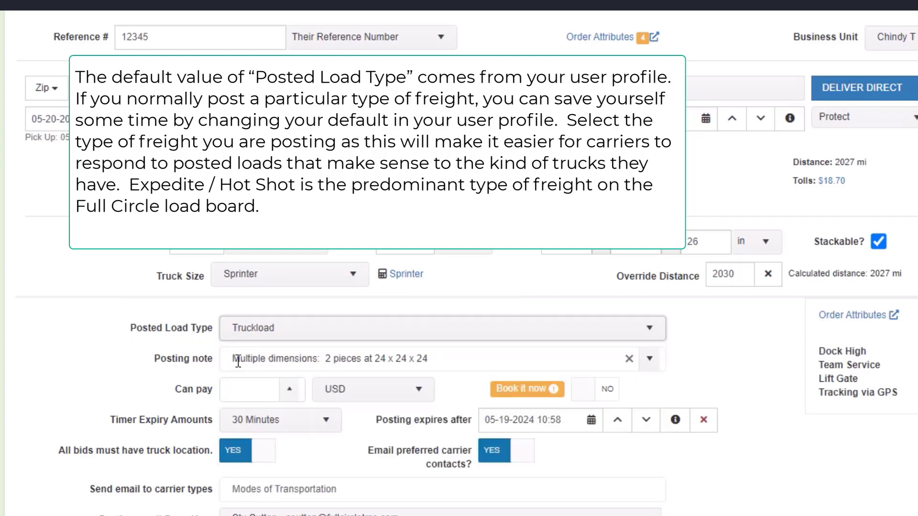
pyautogui.click(254, 337)
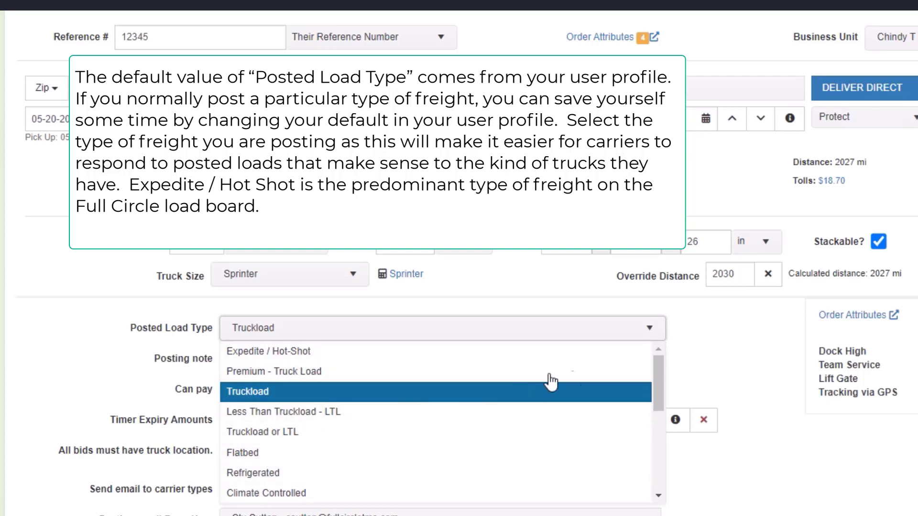
pyautogui.scroll(-5, 650, 430)
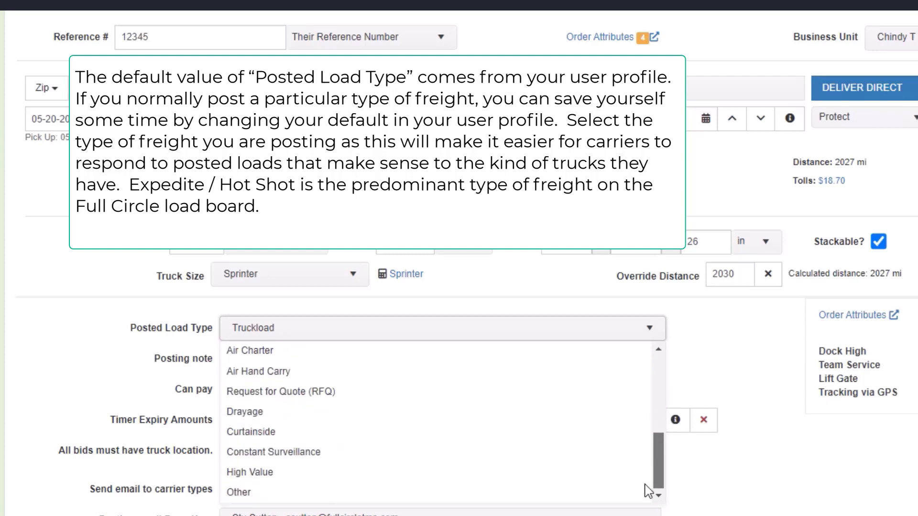
pyautogui.moveTo(648, 447); pyautogui.dragTo(647, 365)
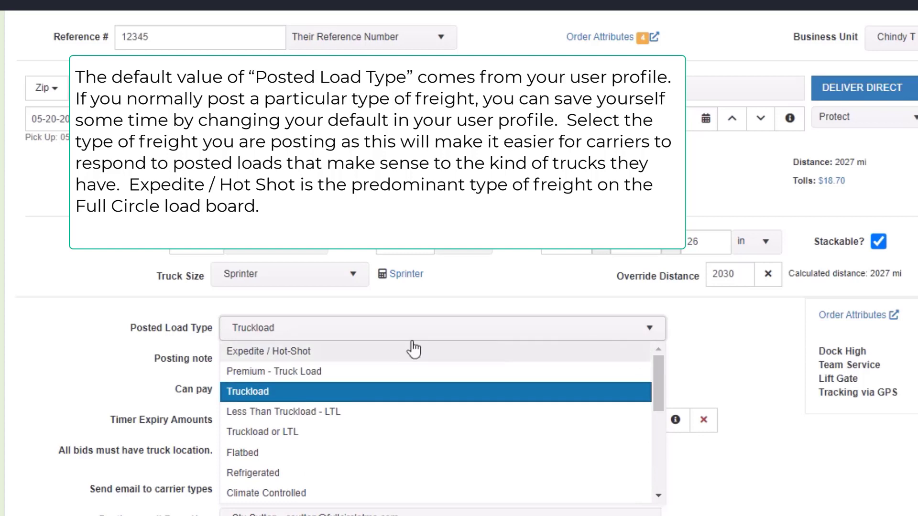
pyautogui.moveTo(130, 331); pyautogui.dragTo(206, 337)
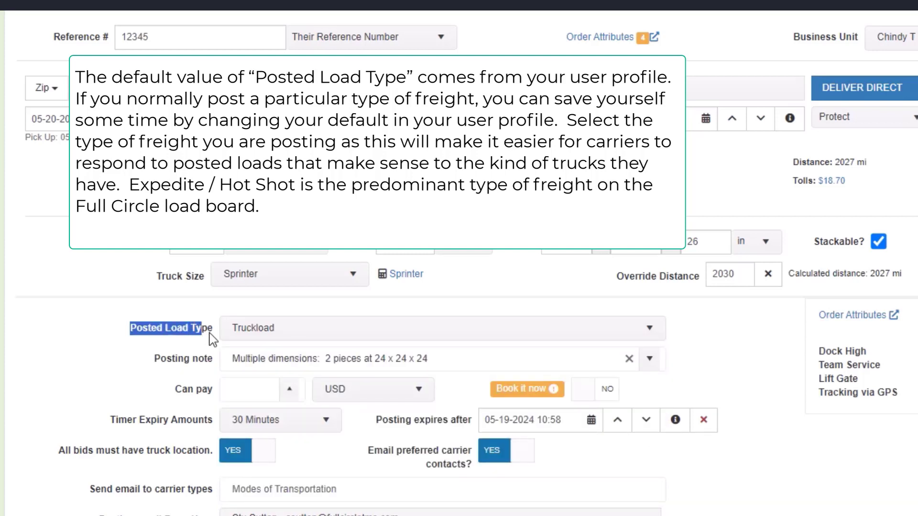
pyautogui.click(260, 330)
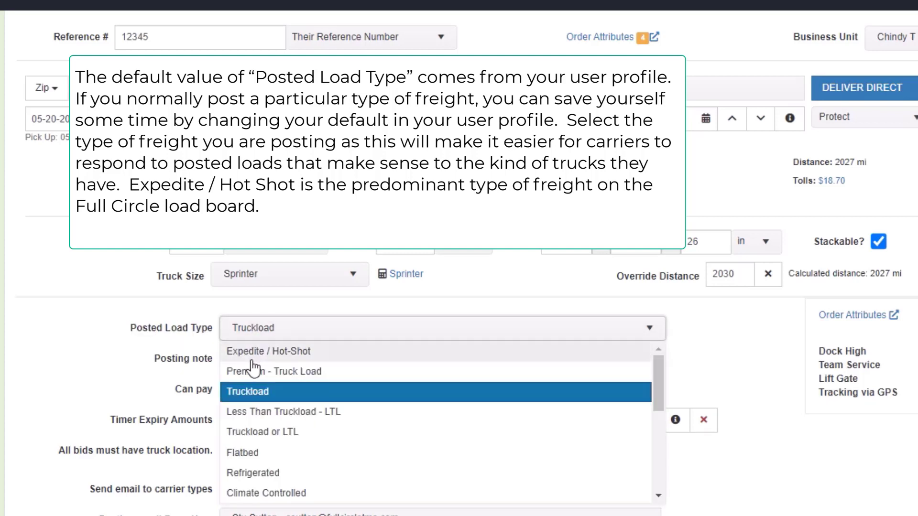
pyautogui.click(253, 352)
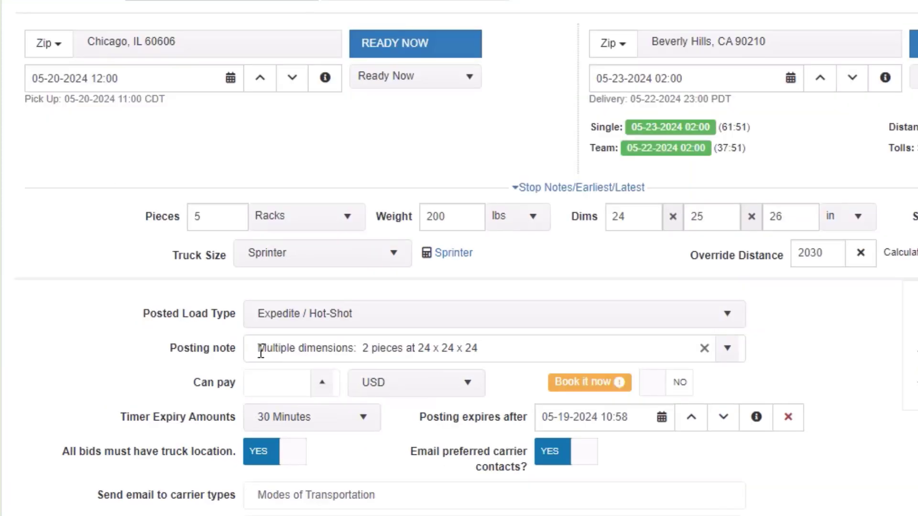
# Try the preset posting notes, then replace the note with 'Multiple Dims!!'.
pyautogui.moveTo(263, 352); pyautogui.dragTo(506, 345)
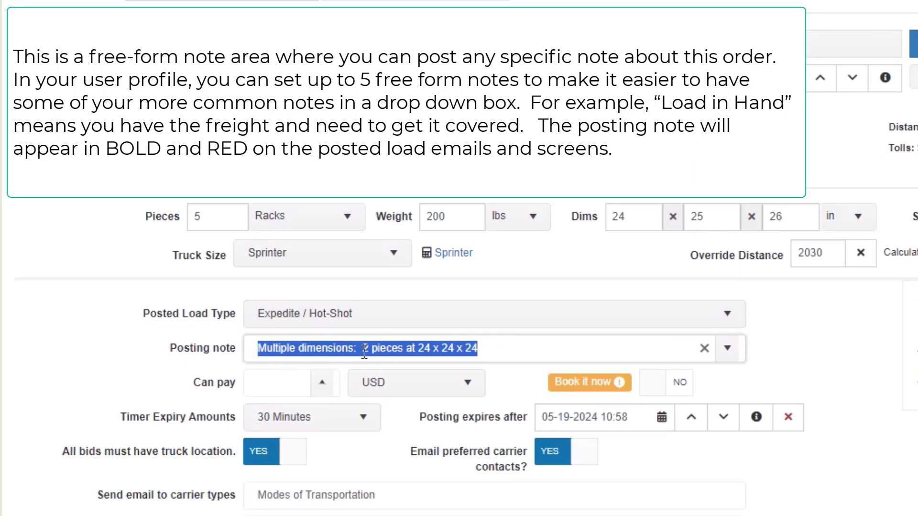
pyautogui.click(727, 348)
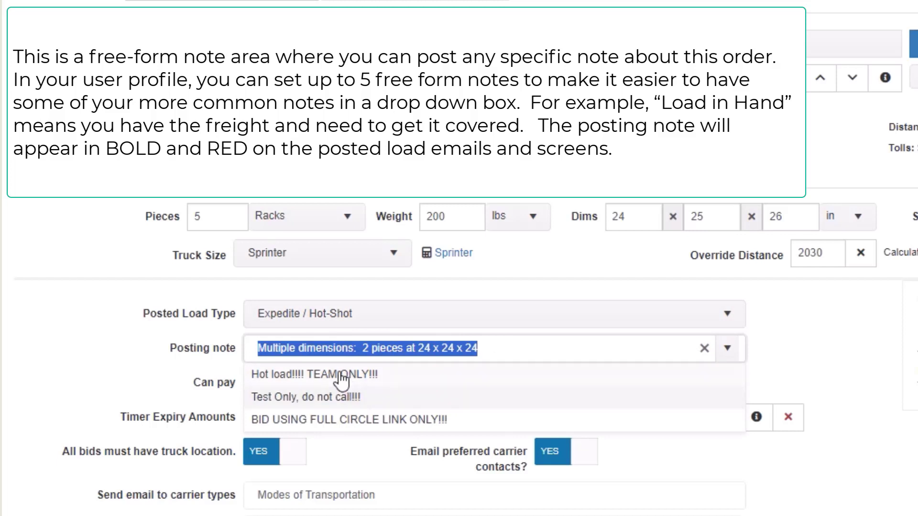
pyautogui.click(318, 381)
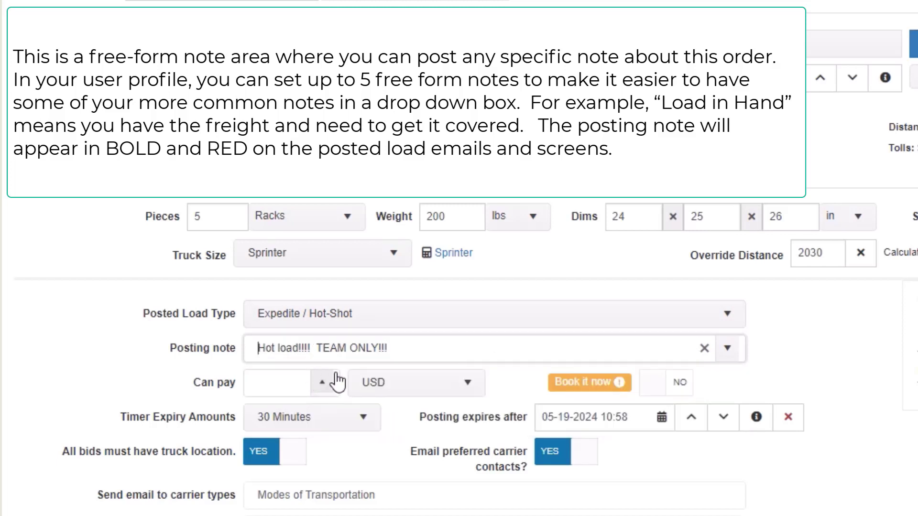
pyautogui.click(728, 349)
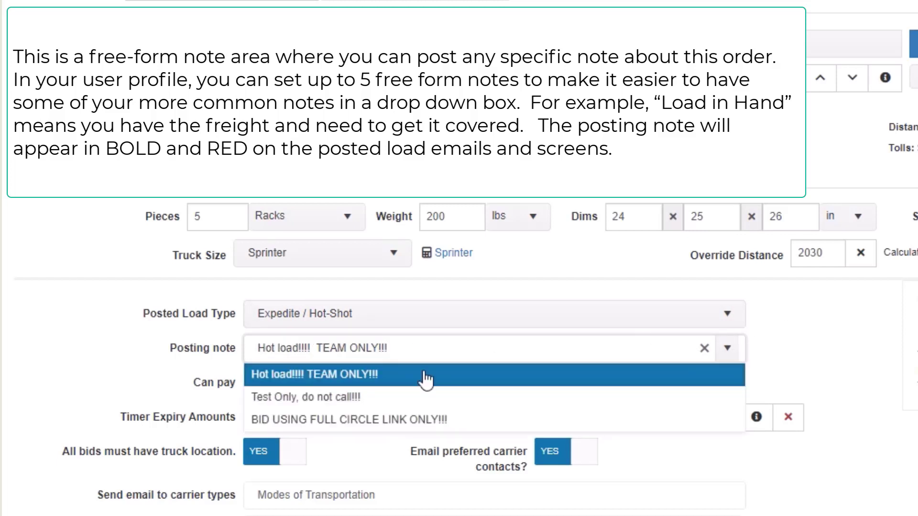
pyautogui.click(324, 400)
pyautogui.moveTo(391, 347); pyautogui.dragTo(254, 353)
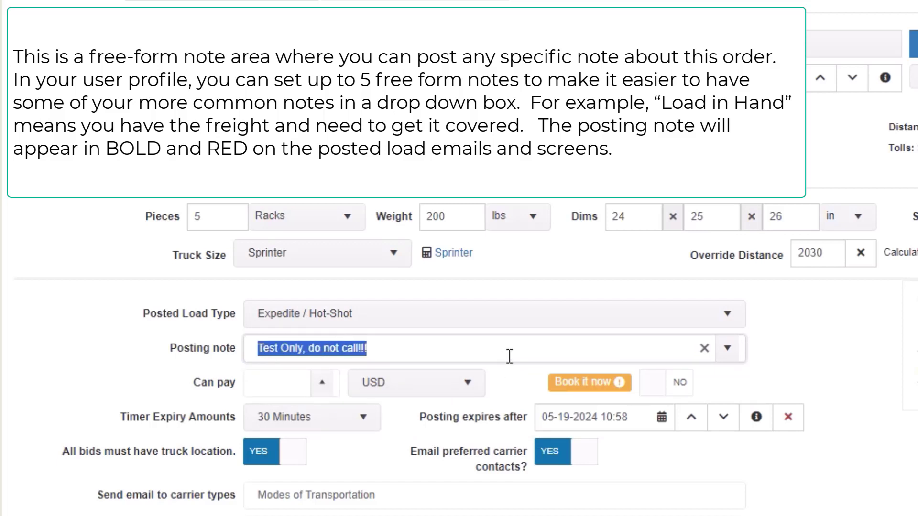
pyautogui.write('Multiple Dims')
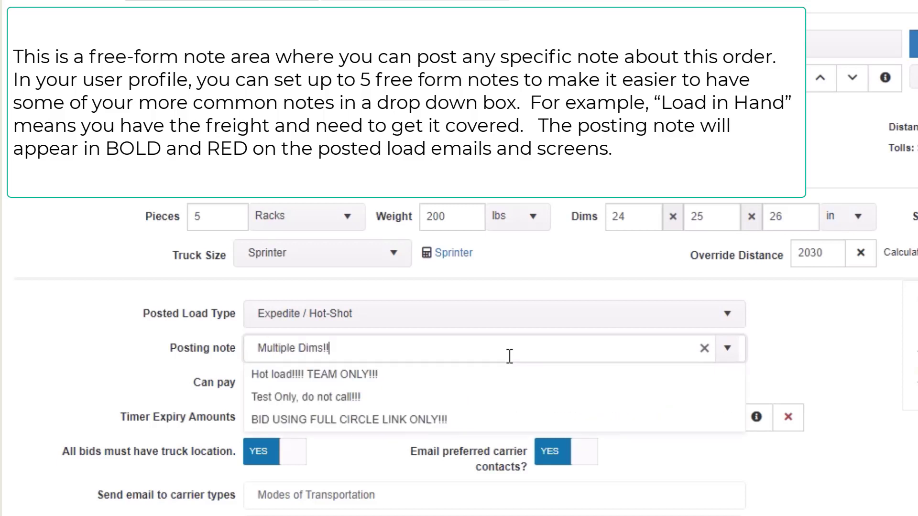
pyautogui.click(274, 382)
# Enter 2000 as the Can pay amount, keeping USD as the currency.
pyautogui.write('2000')
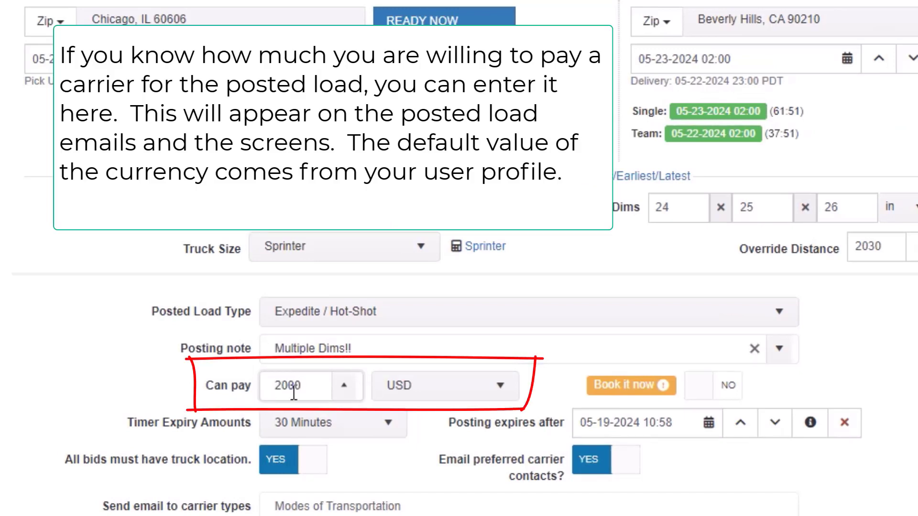
pyautogui.click(429, 393)
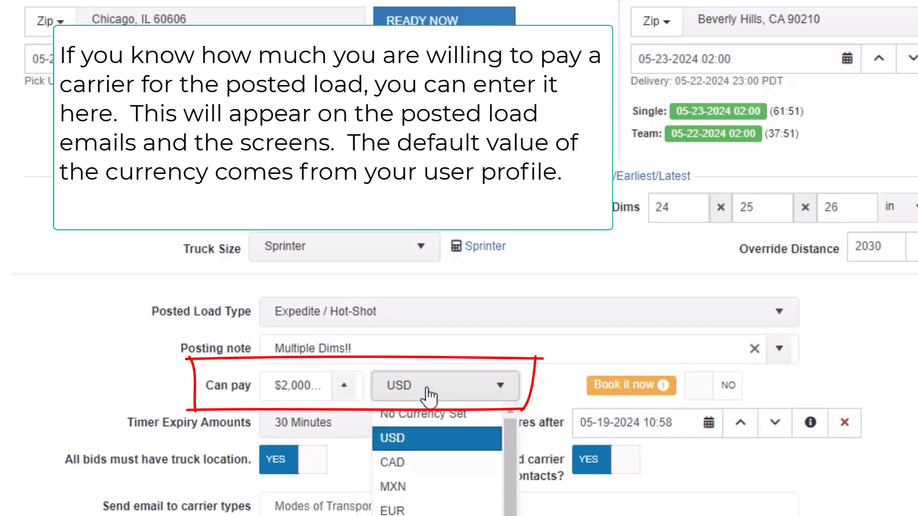
pyautogui.click(428, 393)
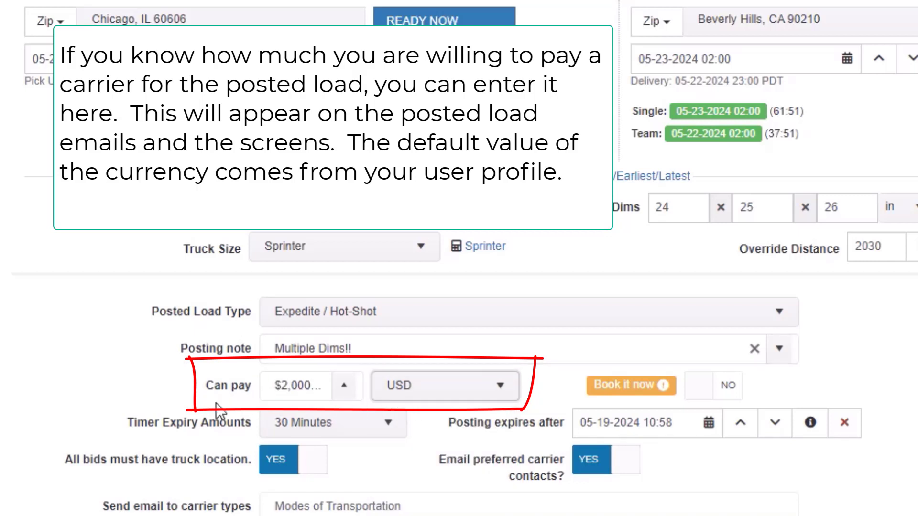
pyautogui.moveTo(252, 385); pyautogui.dragTo(197, 378)
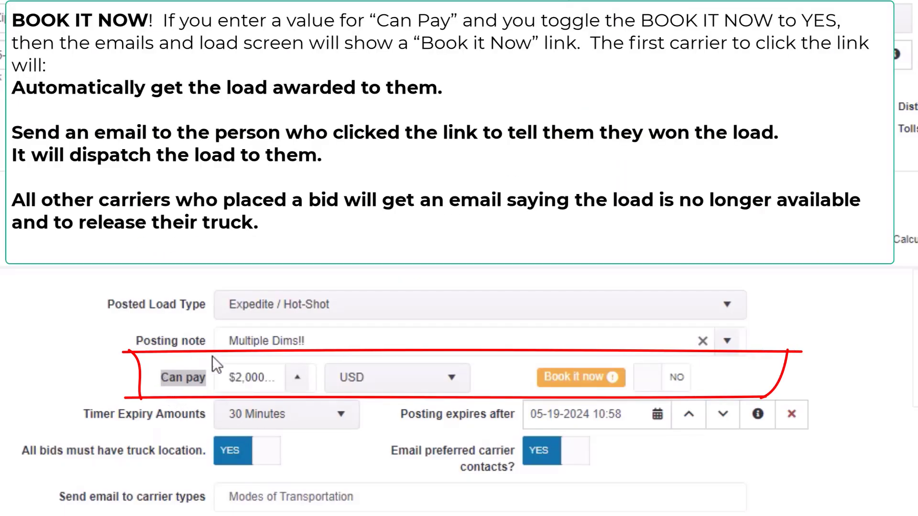
# Turn on Book it now for the 2000 USD pay, giving a 1-hour timer expiry.
pyautogui.doubleClick(232, 373)
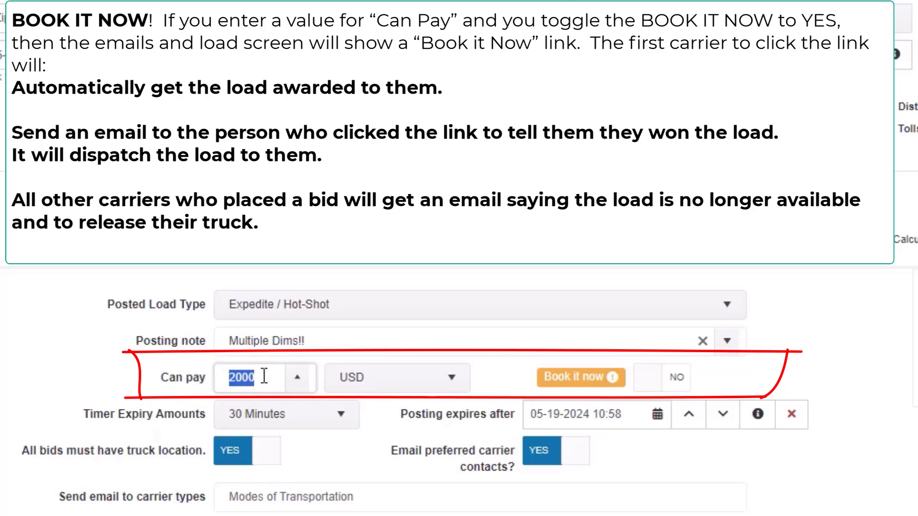
pyautogui.click(668, 378)
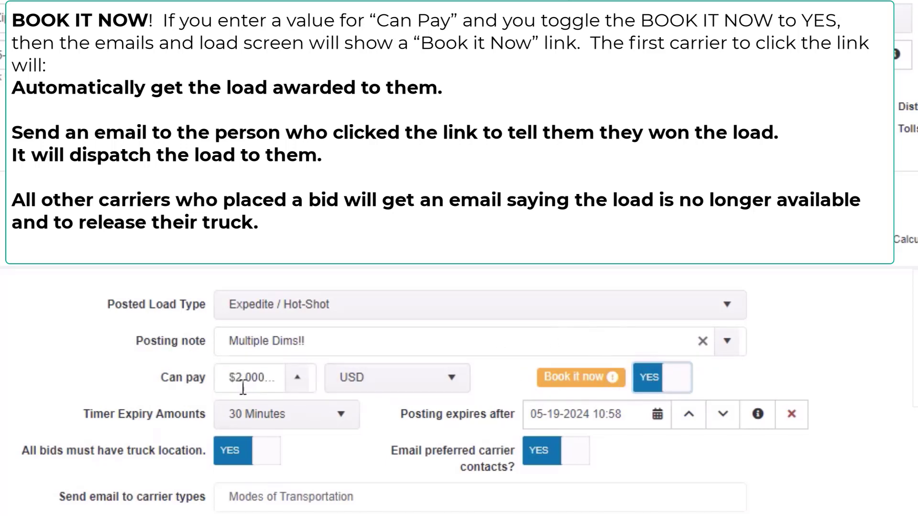
pyautogui.moveTo(160, 374); pyautogui.dragTo(208, 380)
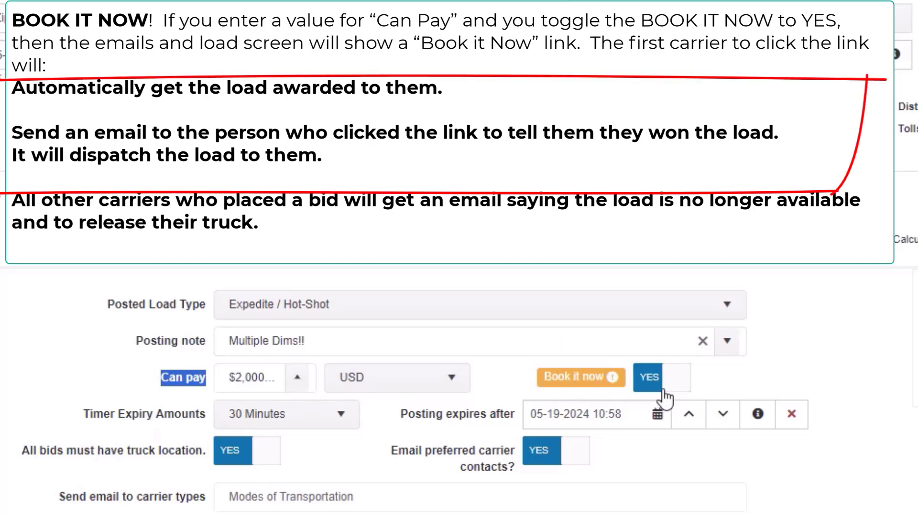
pyautogui.moveTo(610, 380)
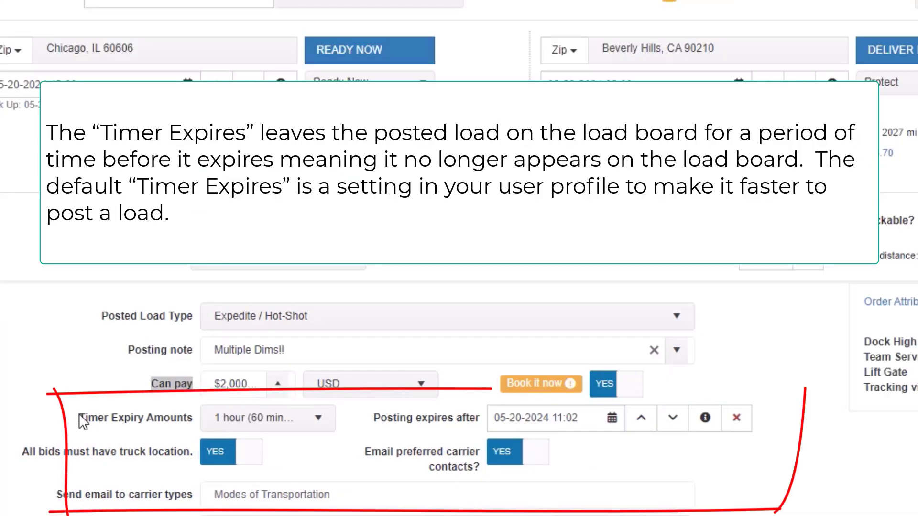
pyautogui.moveTo(82, 415); pyautogui.dragTo(216, 428)
pyautogui.click(216, 425)
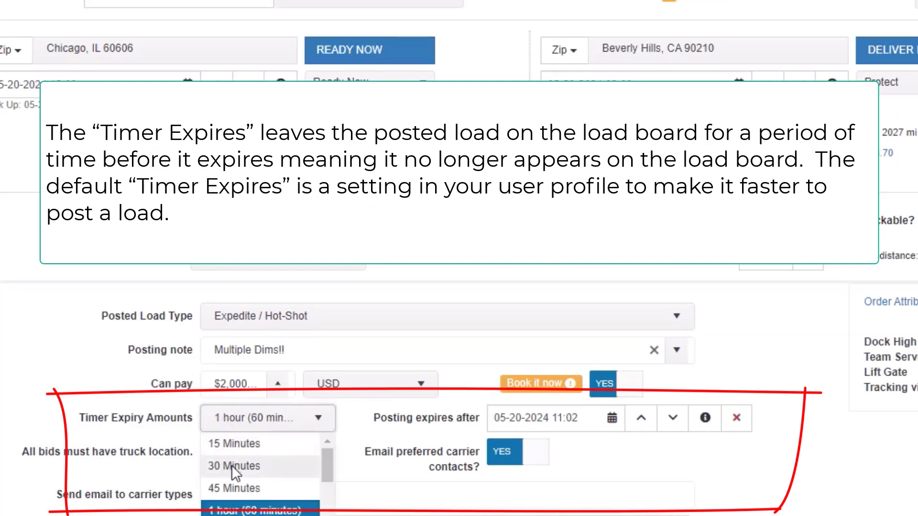
pyautogui.click(231, 467)
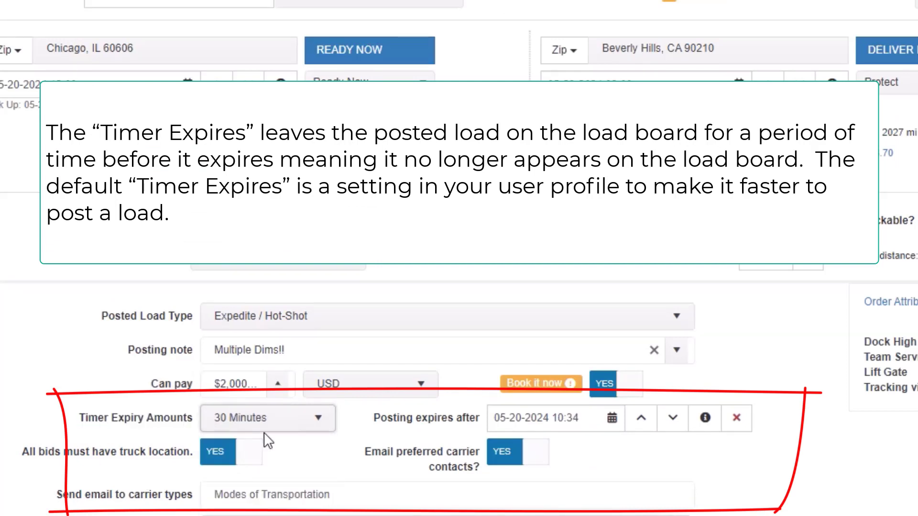
pyautogui.click(318, 419)
pyautogui.click(244, 488)
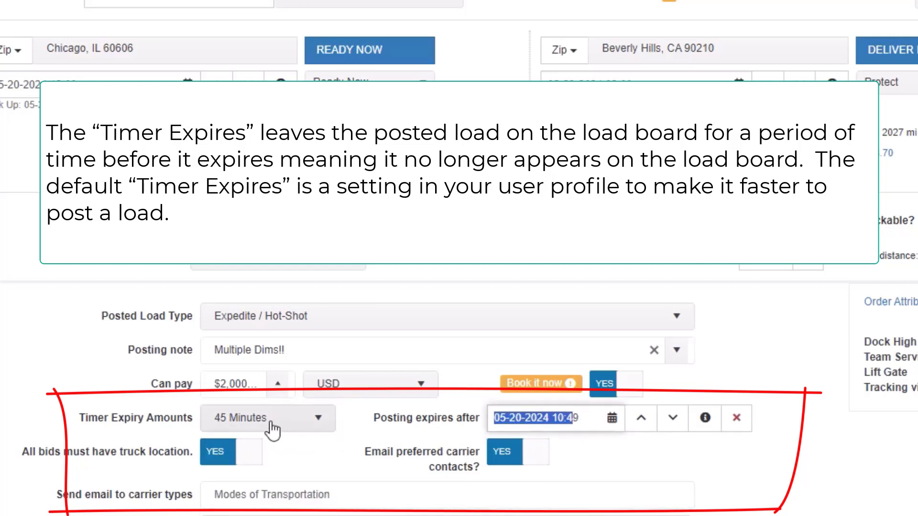
pyautogui.click(244, 423)
pyautogui.click(246, 463)
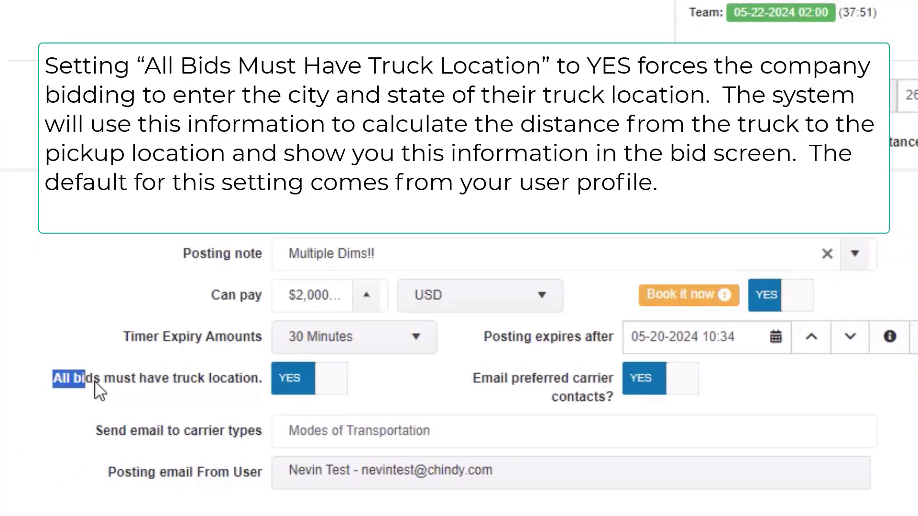
pyautogui.moveTo(94, 380); pyautogui.dragTo(260, 388)
pyautogui.click(331, 387)
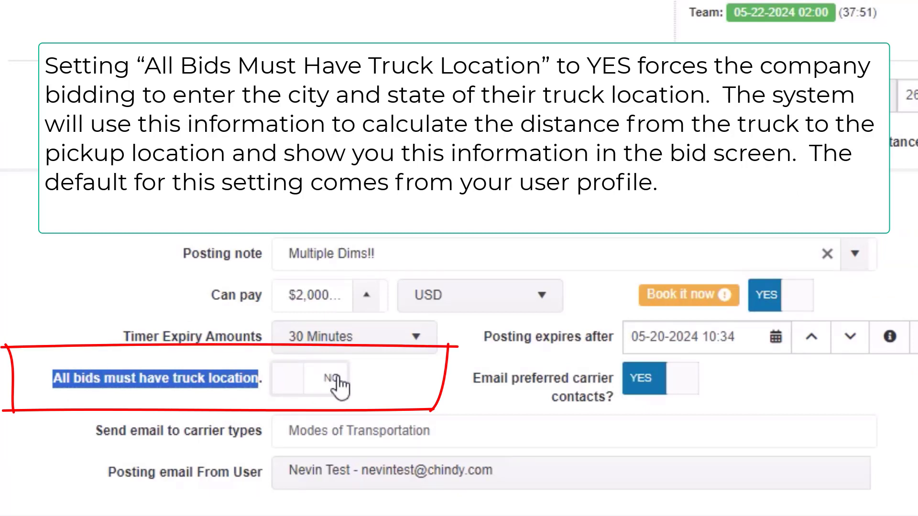
pyautogui.click(334, 389)
pyautogui.click(222, 402)
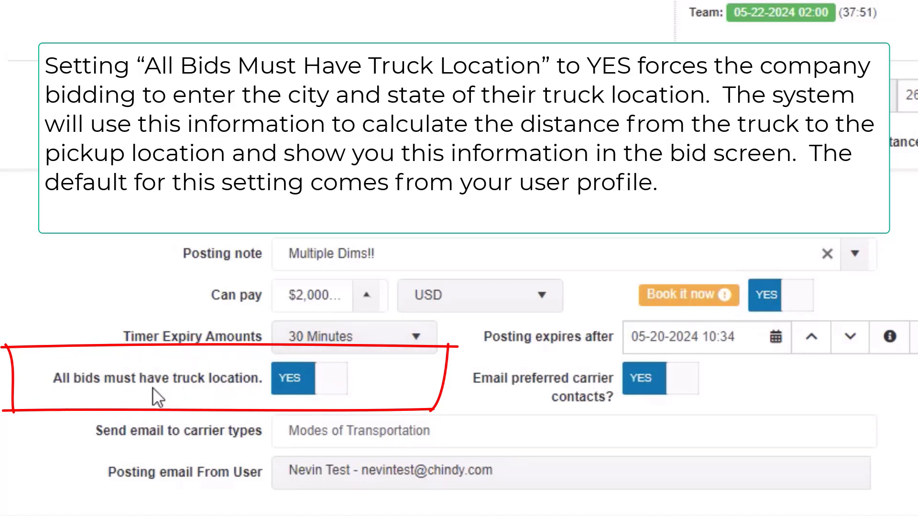
pyautogui.moveTo(211, 378)
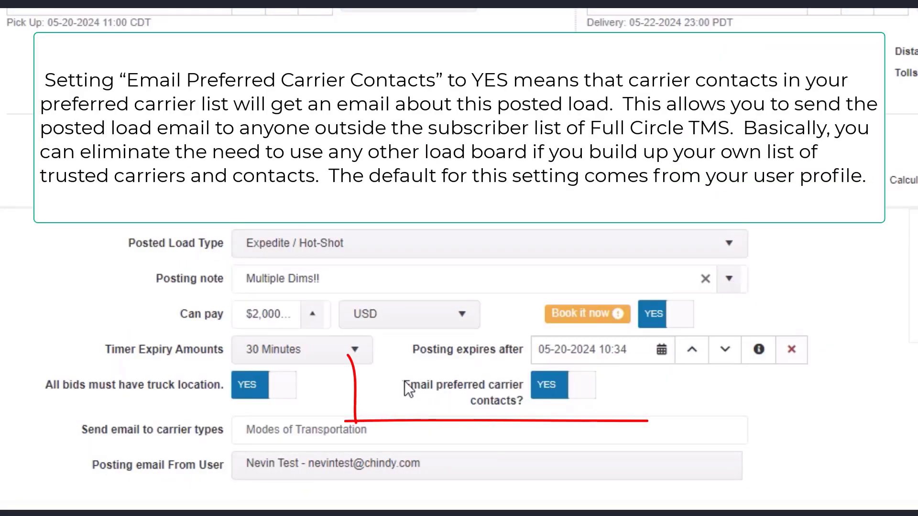
pyautogui.moveTo(405, 384); pyautogui.dragTo(530, 400)
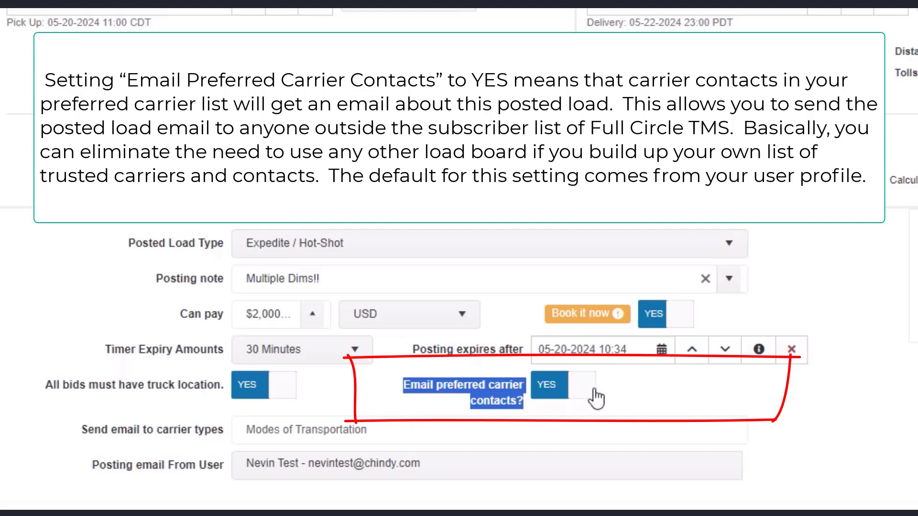
# Keep Email preferred carrier contacts on YES and bring up the Send email to carrier types list.
pyautogui.click(595, 396)
pyautogui.click(552, 396)
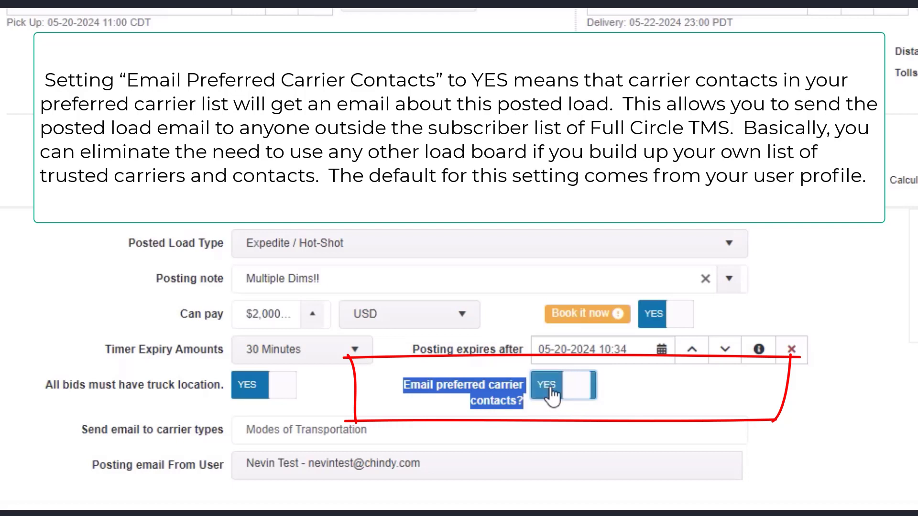
pyautogui.click(402, 424)
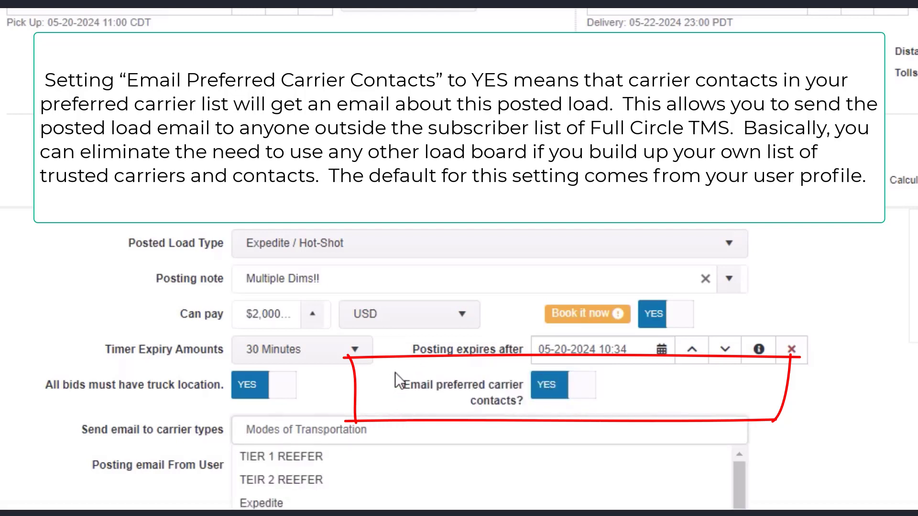
pyautogui.click(396, 376)
pyautogui.moveTo(398, 378); pyautogui.dragTo(581, 402)
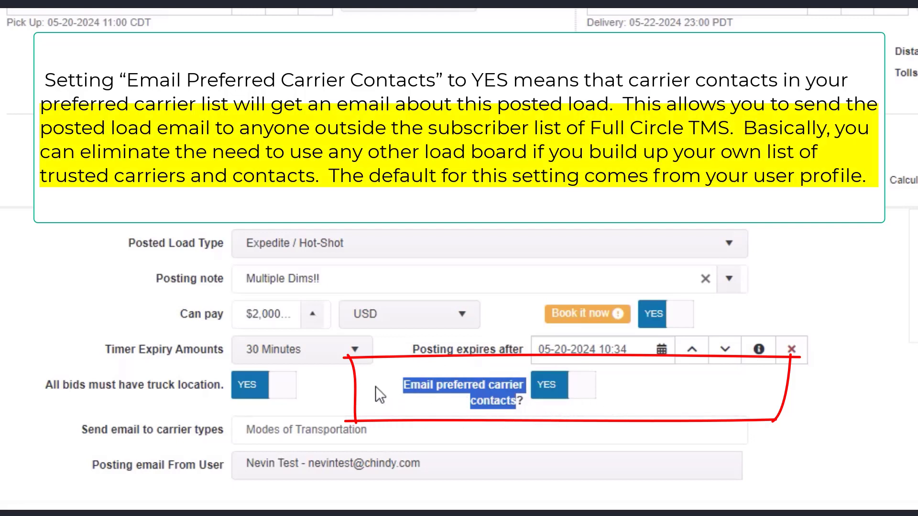
pyautogui.click(659, 384)
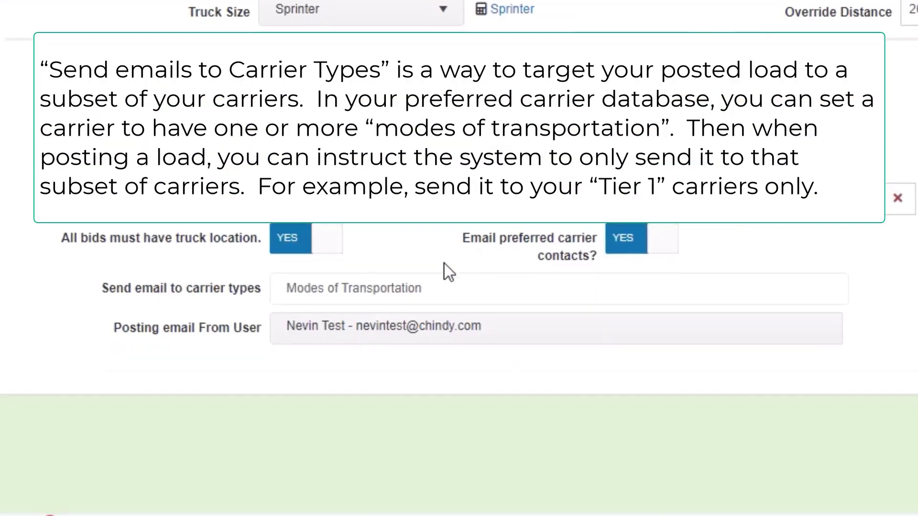
pyautogui.click(332, 288)
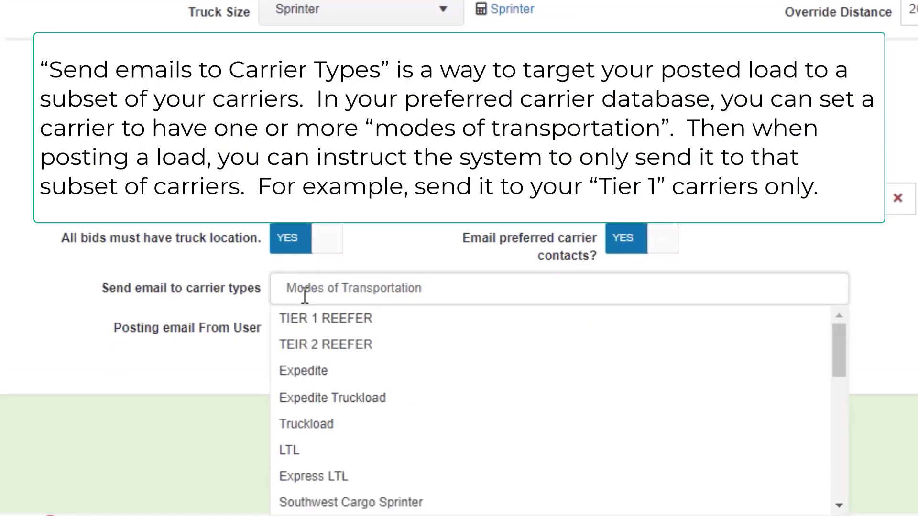
# Target the load email at the TIER 1 REEFER, Truckload and Hazmat carrier types.
pyautogui.moveTo(158, 286); pyautogui.dragTo(220, 294)
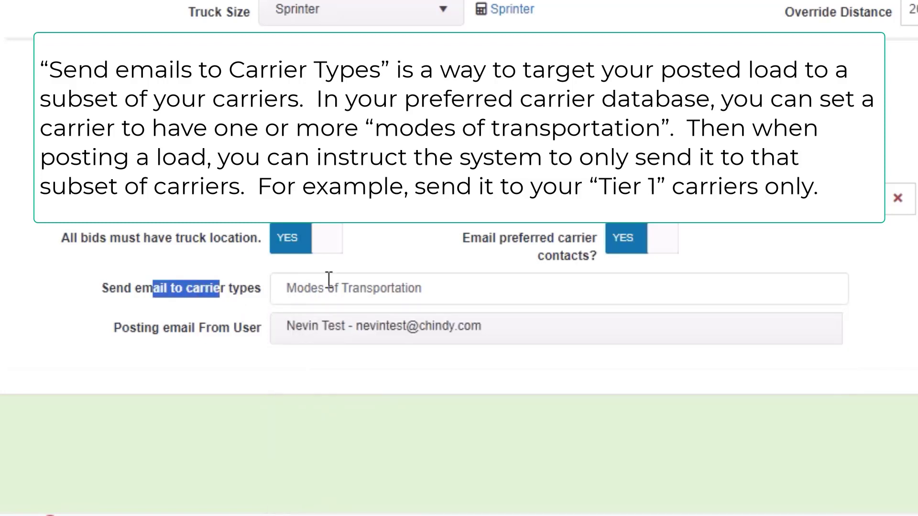
pyautogui.click(332, 288)
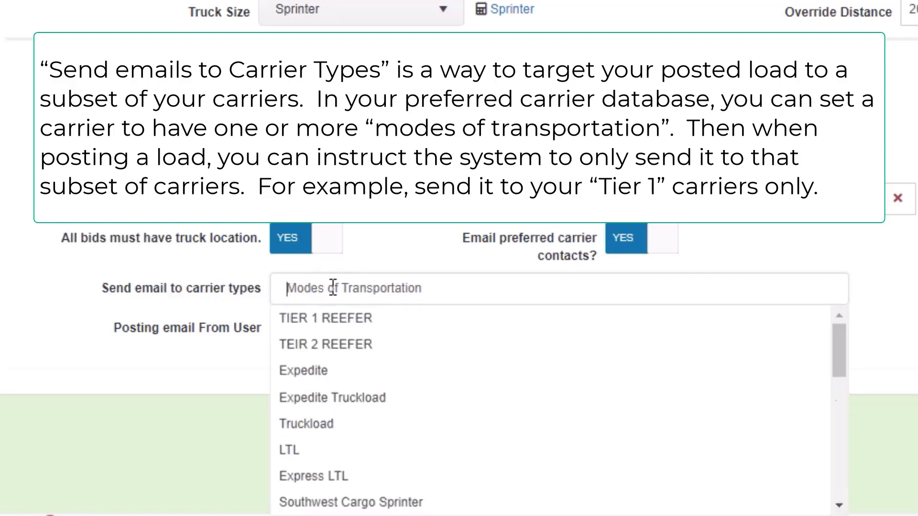
pyautogui.click(338, 320)
pyautogui.click(452, 289)
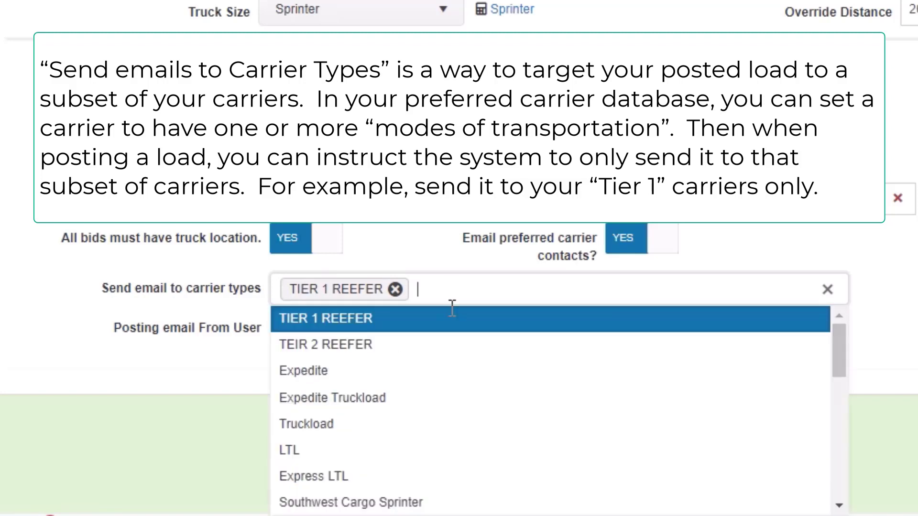
pyautogui.click(319, 415)
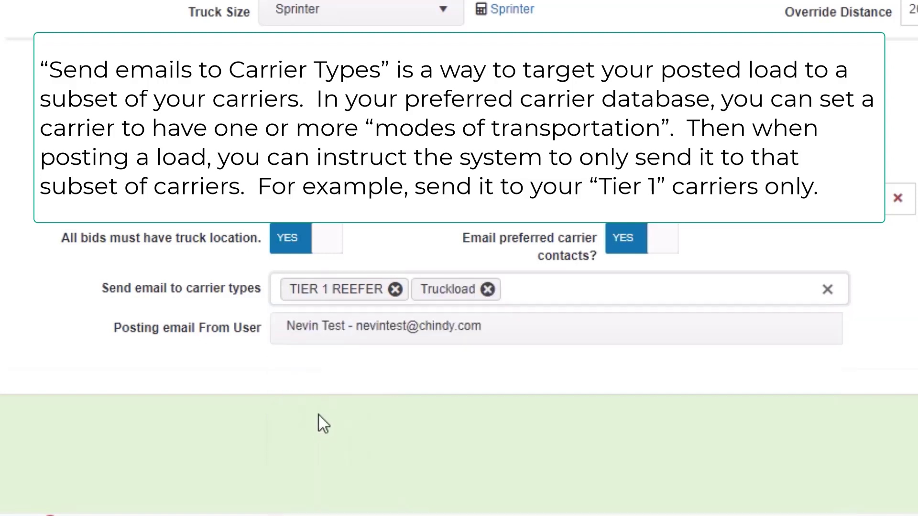
pyautogui.click(590, 279)
pyautogui.moveTo(842, 355); pyautogui.dragTo(842, 458)
pyautogui.click(328, 482)
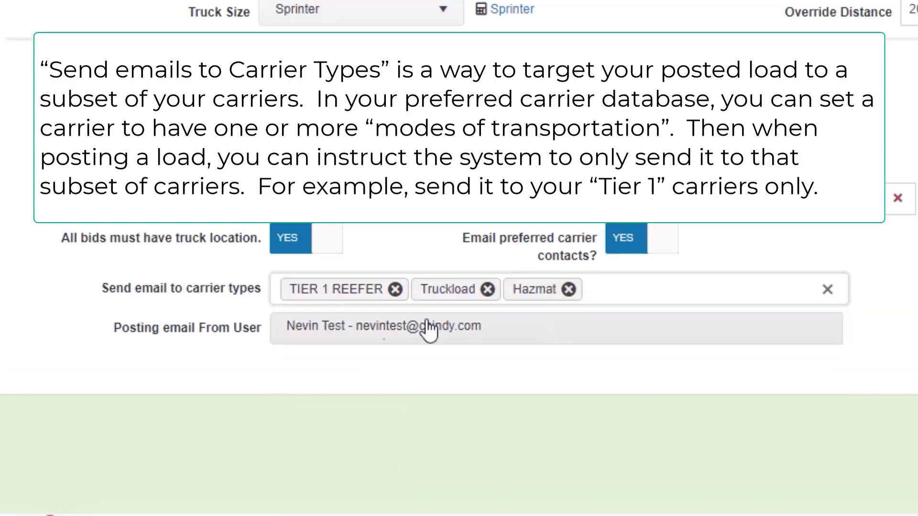
pyautogui.moveTo(99, 289); pyautogui.dragTo(154, 288)
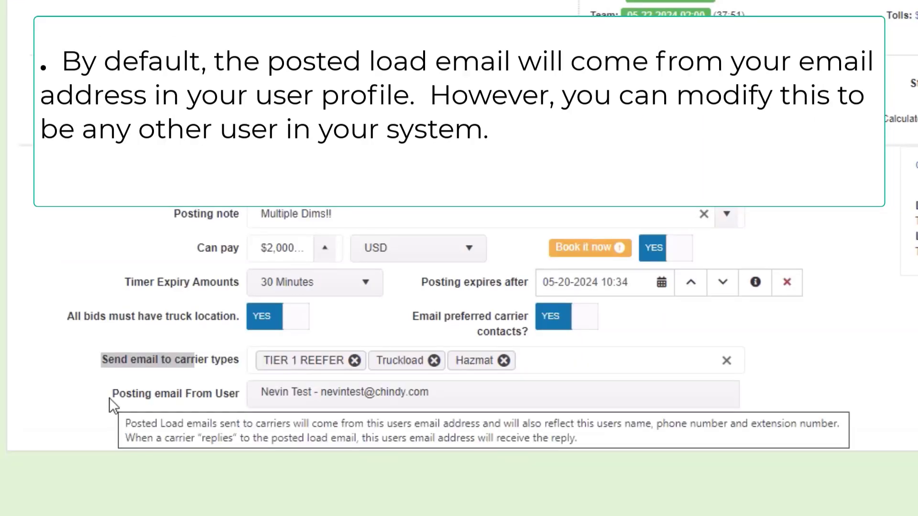
pyautogui.moveTo(109, 397); pyautogui.dragTo(236, 396)
pyautogui.click(325, 399)
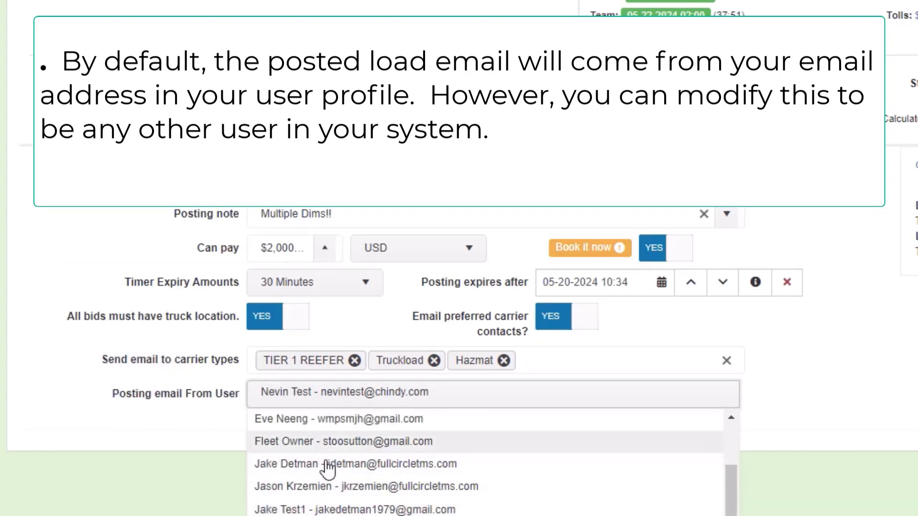
pyautogui.click(327, 465)
pyautogui.click(354, 399)
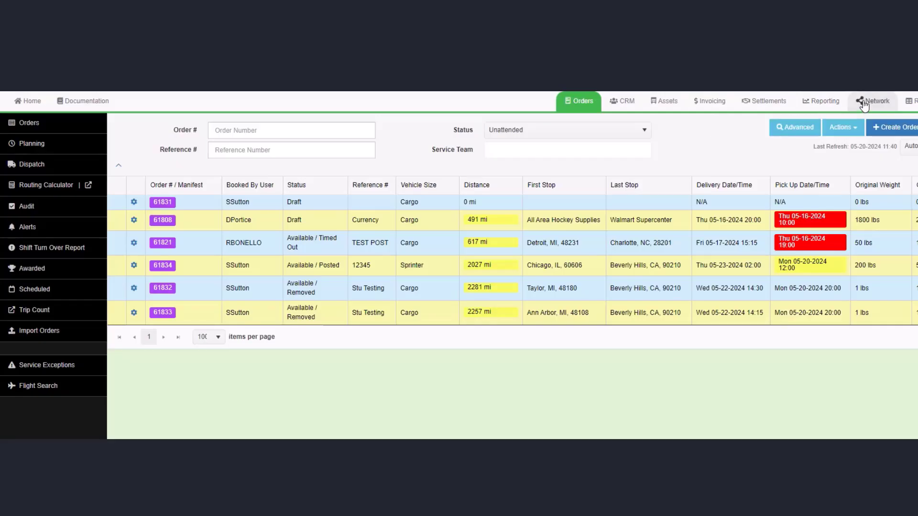
# Open Network's Bids On Our Loads board and select load 61834, Chicago to Beverly Hills.
pyautogui.click(867, 100)
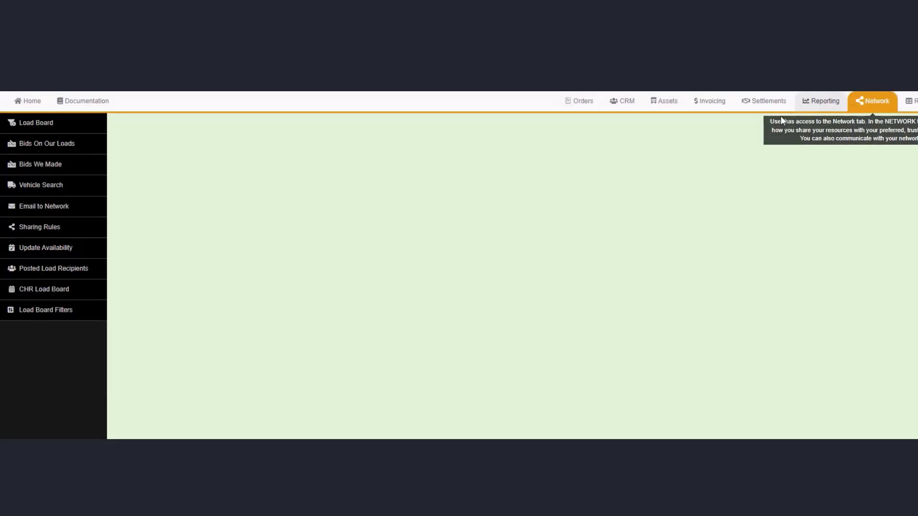
pyautogui.click(39, 145)
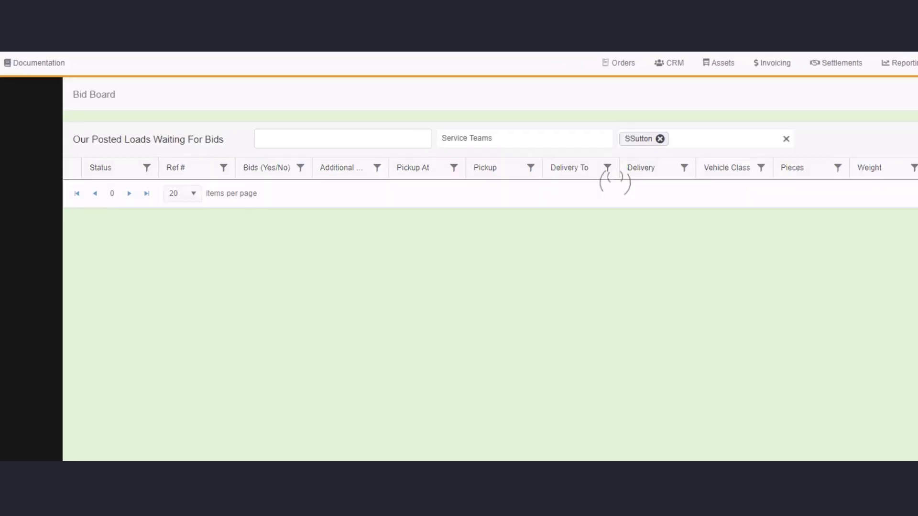
pyautogui.click(265, 192)
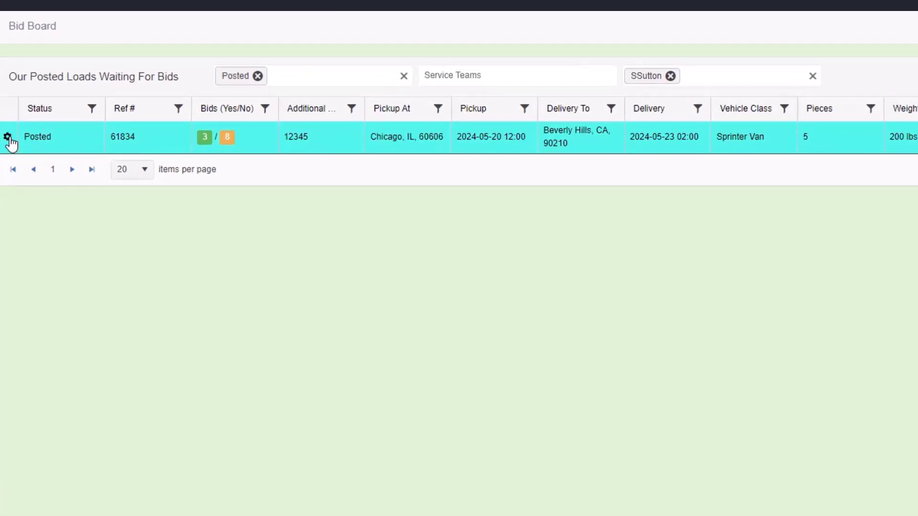
# List the bids received on load 61834 from its gear menu.
pyautogui.click(16, 170)
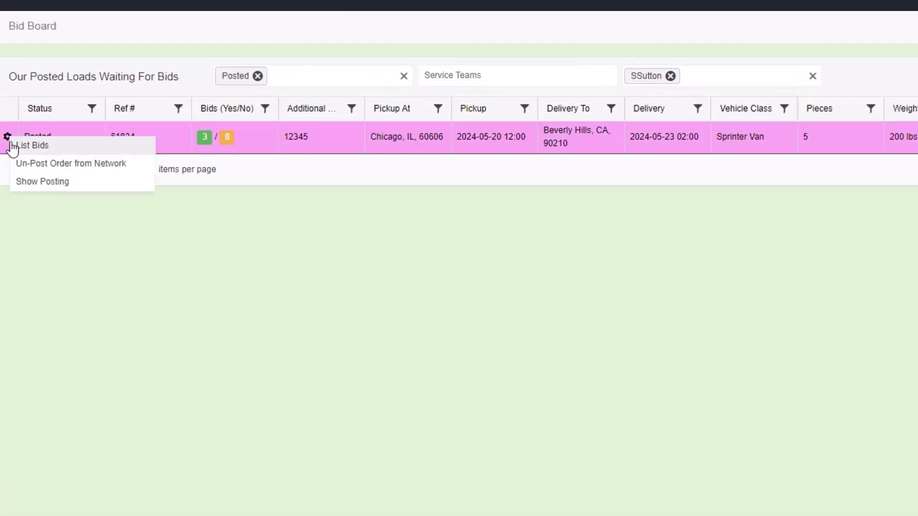
pyautogui.click(30, 147)
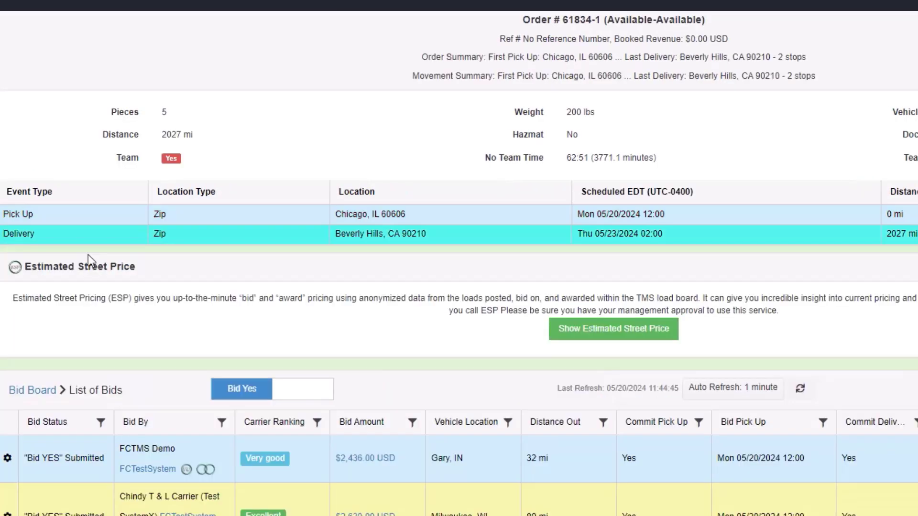
pyautogui.scroll(-1, 204, 336)
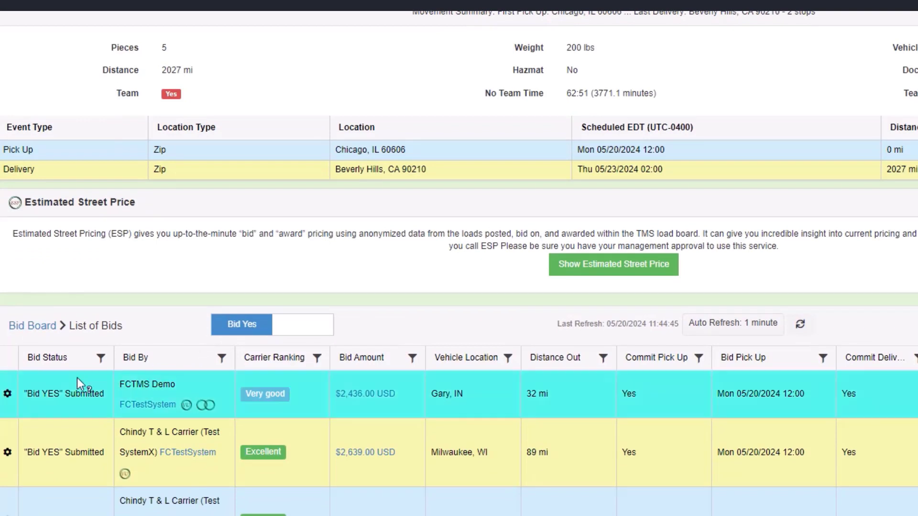
pyautogui.click(8, 395)
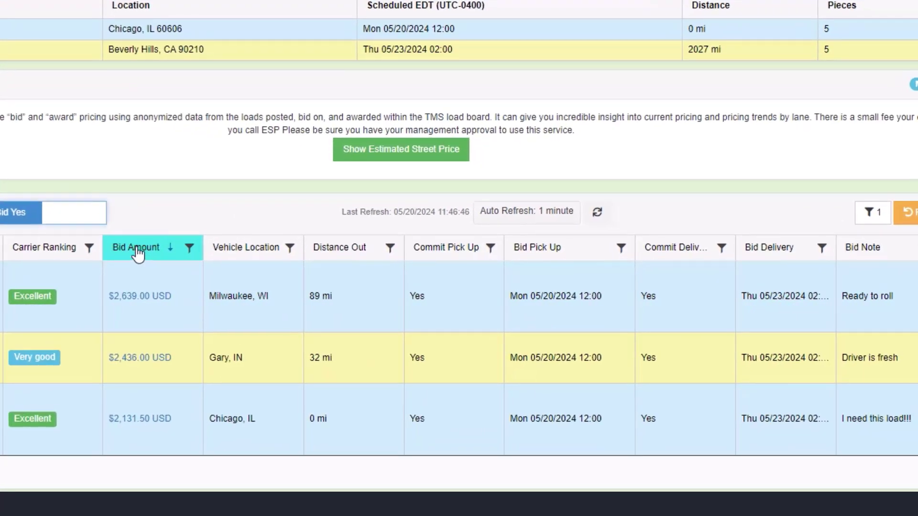
# Sort the bids by Bid Amount, Vehicle Location, then Distance Out farthest first (89, 32, 0 mi).
pyautogui.click(246, 258)
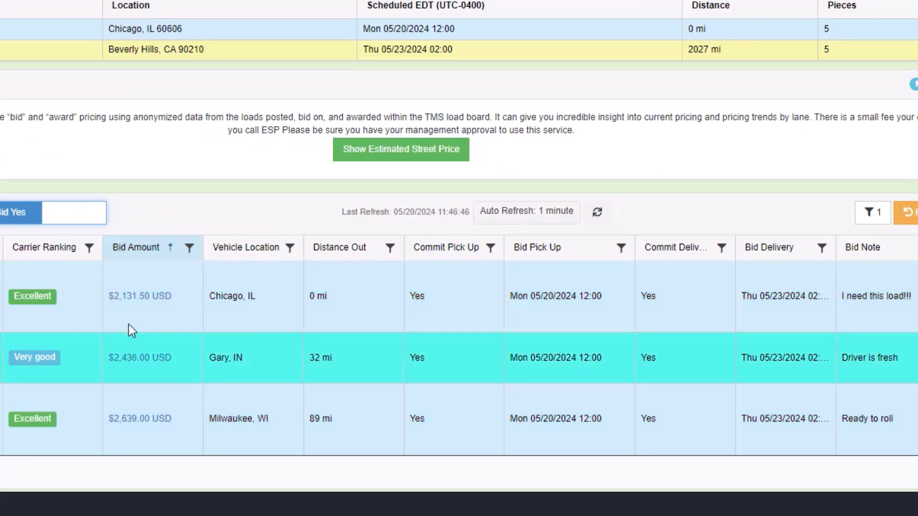
pyautogui.click(119, 254)
pyautogui.click(229, 255)
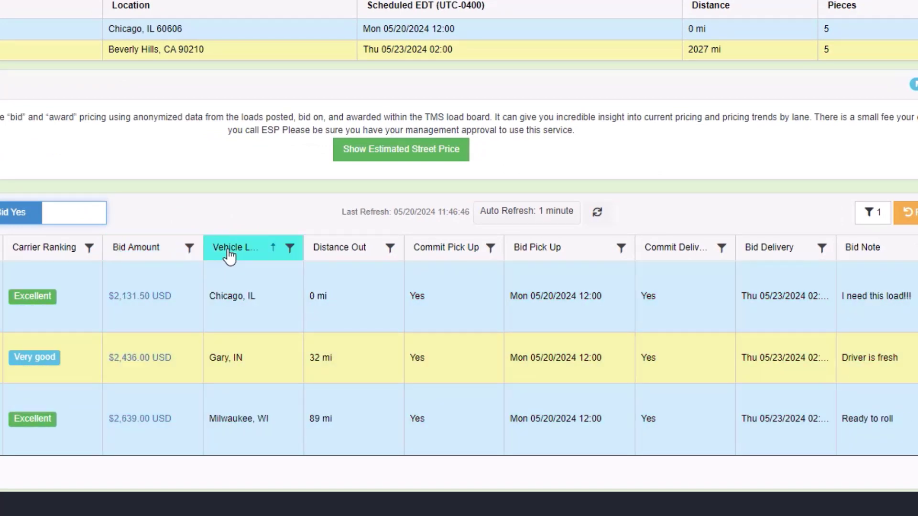
pyautogui.click(361, 253)
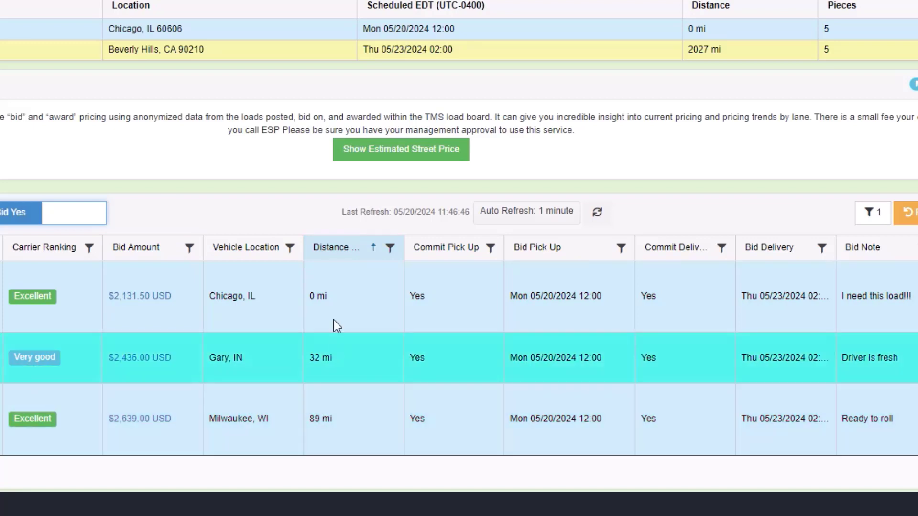
pyautogui.click(341, 251)
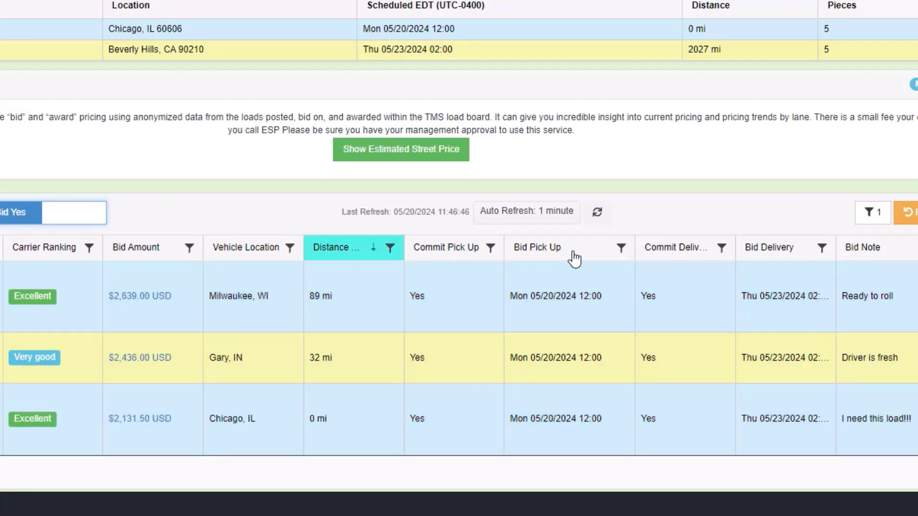
pyautogui.moveTo(843, 298); pyautogui.dragTo(885, 349)
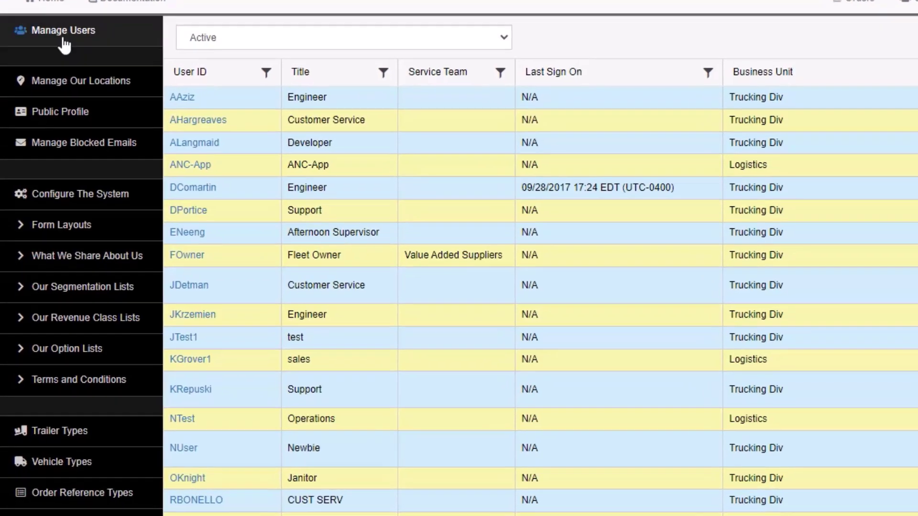
# In Manage Users, expand a user's Order and Load Posting Defaults and view Default Load Posting Type help.
pyautogui.click(59, 37)
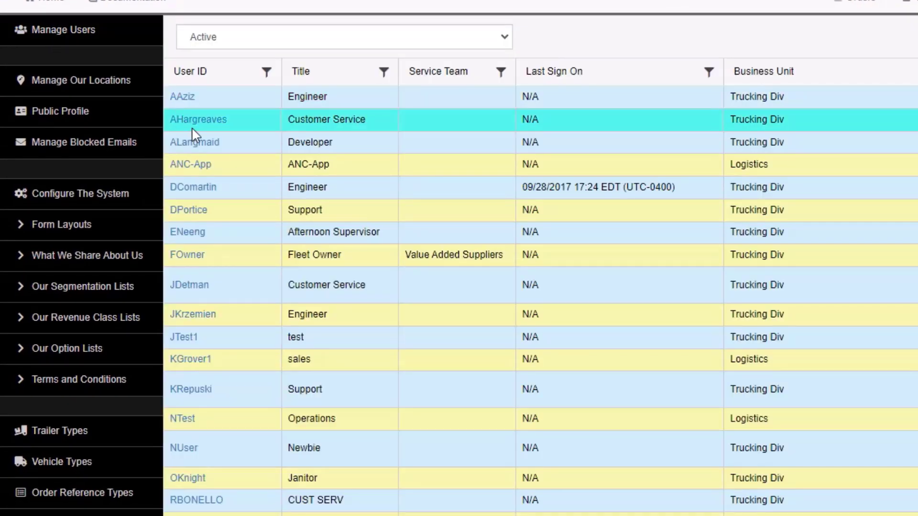
pyautogui.click(183, 102)
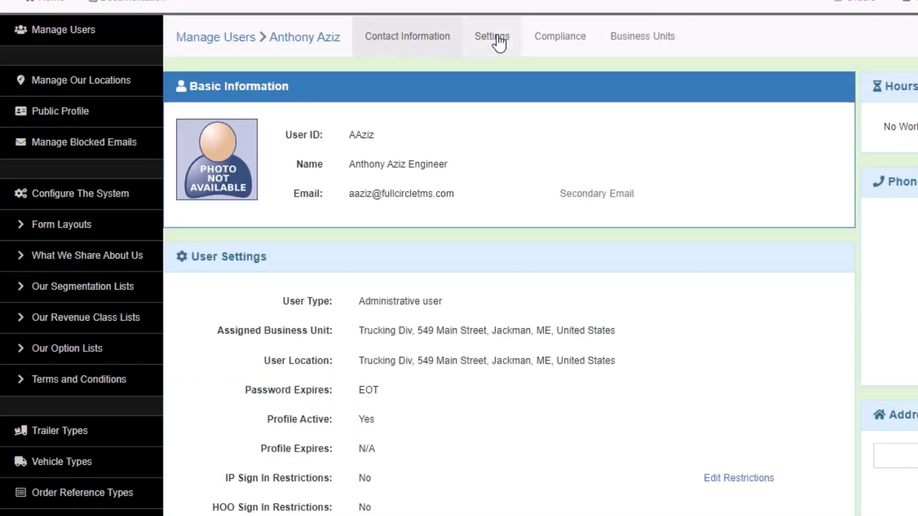
pyautogui.click(494, 37)
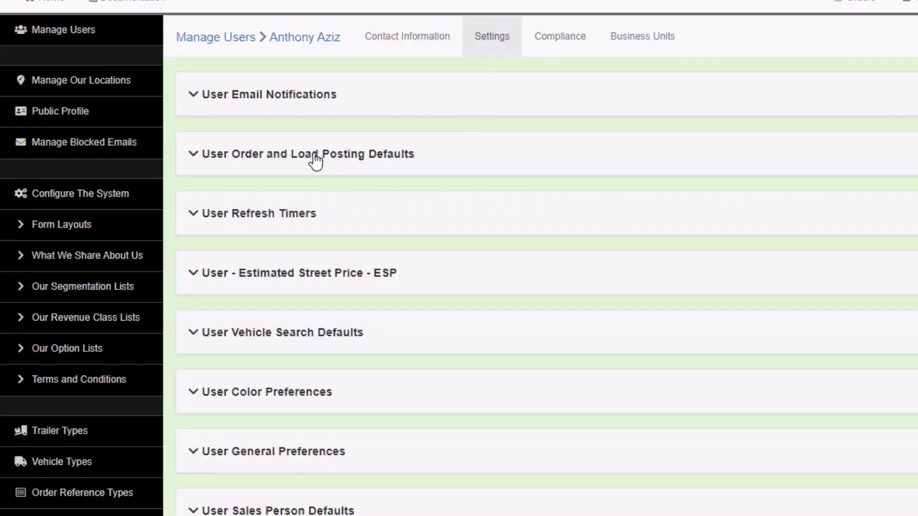
pyautogui.click(316, 162)
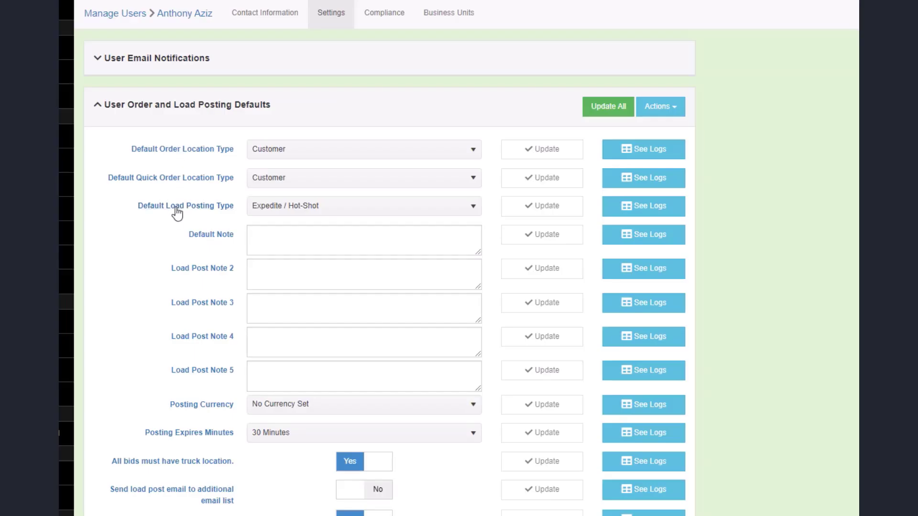
pyautogui.click(177, 210)
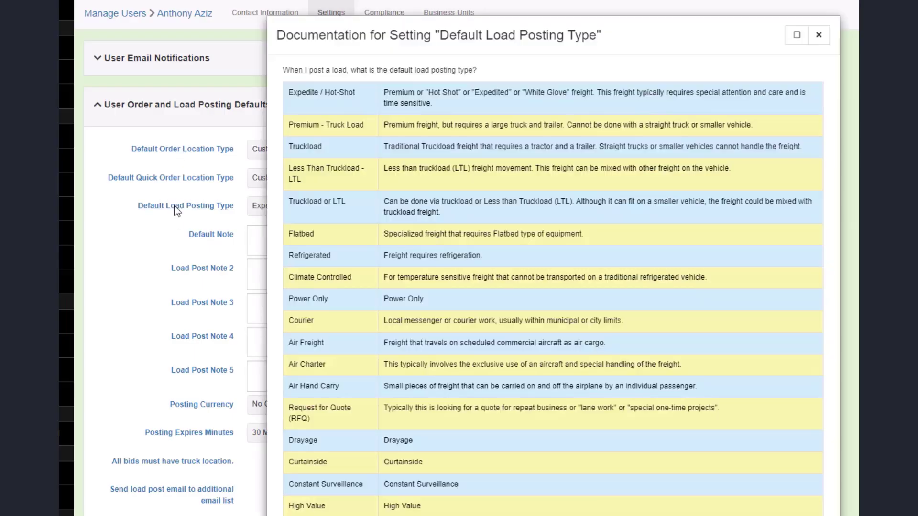
pyautogui.moveTo(348, 70); pyautogui.dragTo(442, 214)
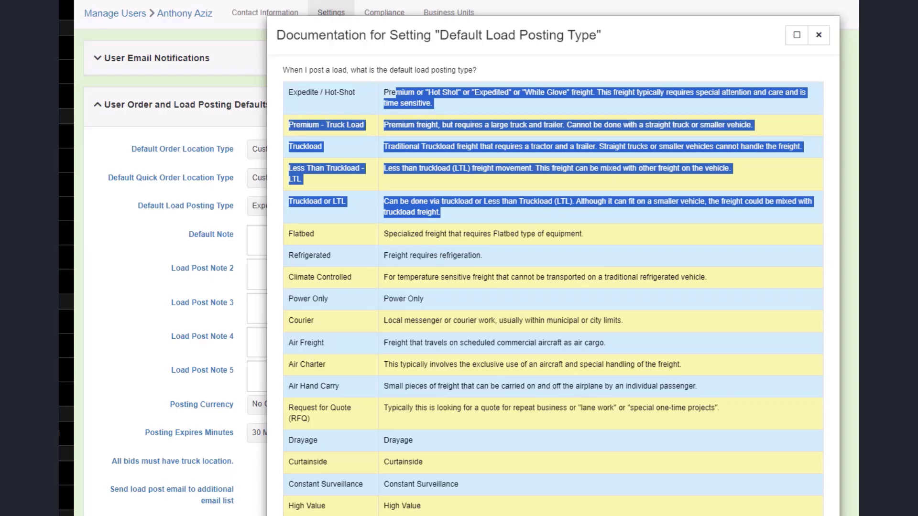